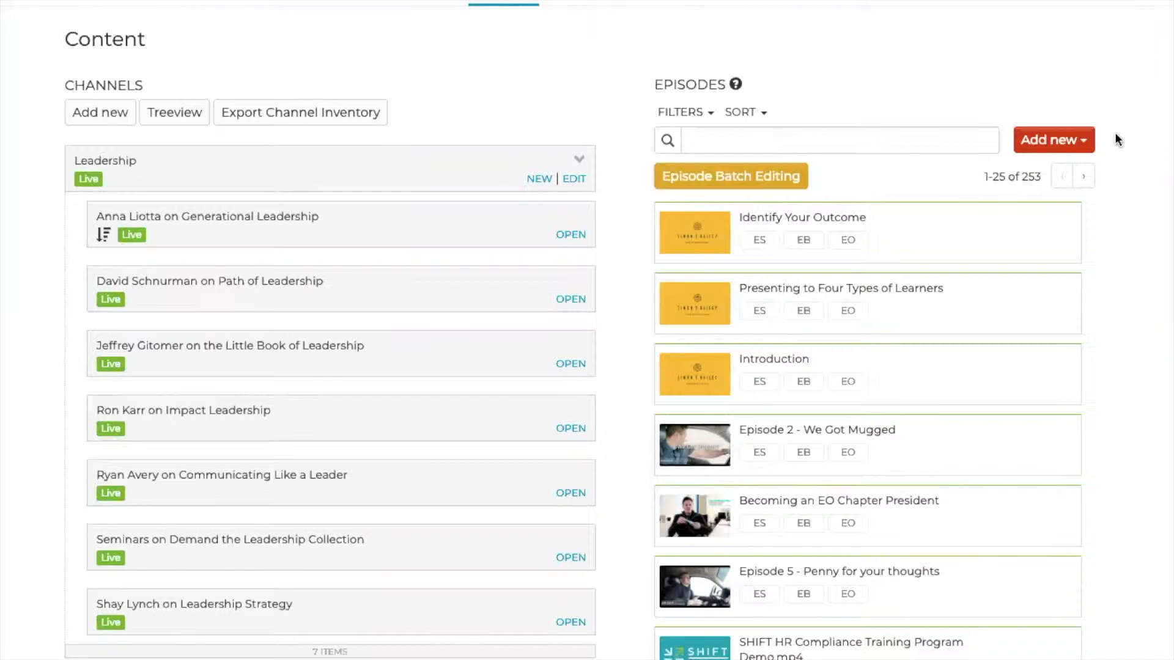
Create a new quiz episode titled "My first quiz".
{"action": "left_click", "coordinate": [1083, 142]}
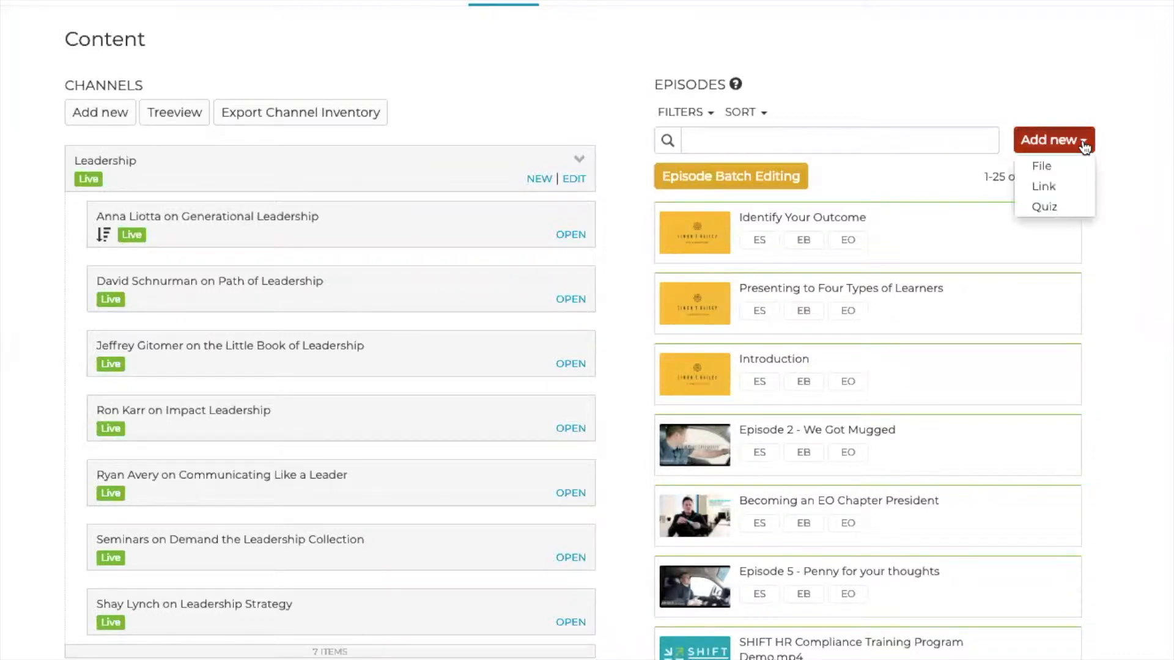
{"action": "left_click", "coordinate": [1046, 207]}
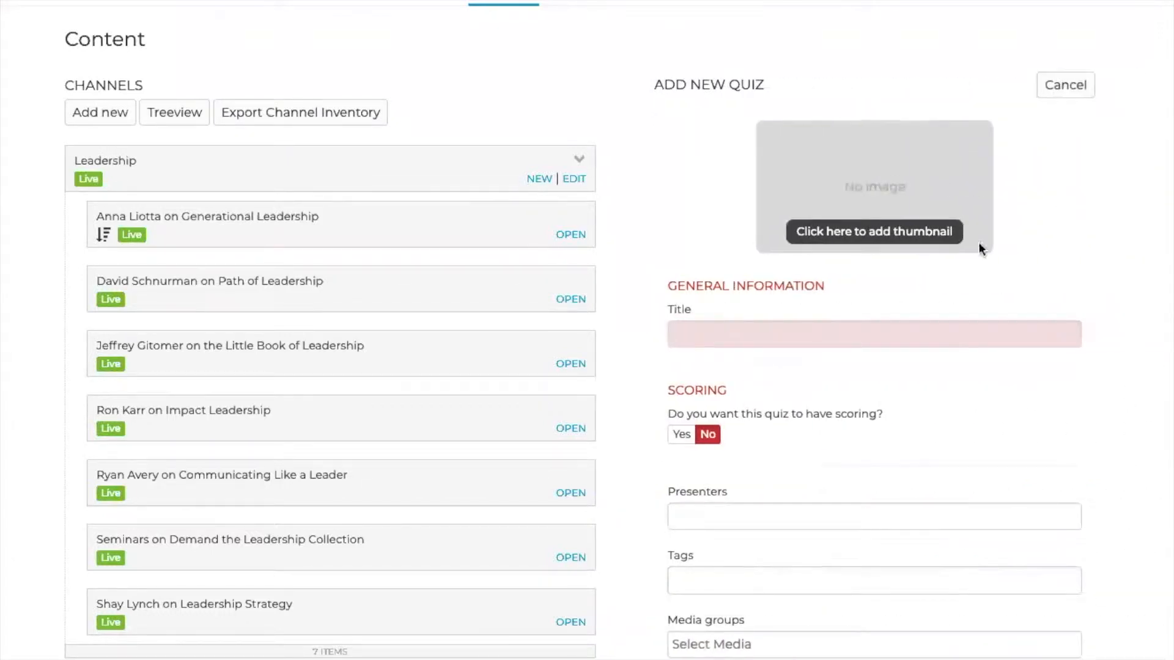
{"action": "left_click", "coordinate": [838, 340]}
{"action": "type", "text": "M"}
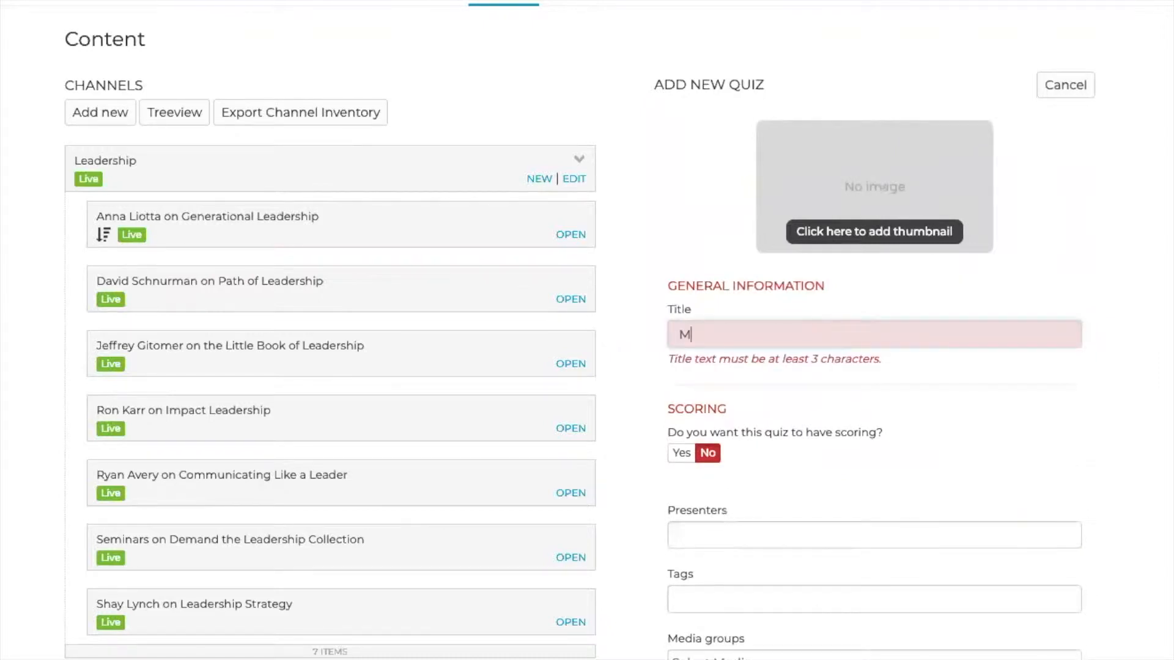
{"action": "type", "text": "y first quiz"}
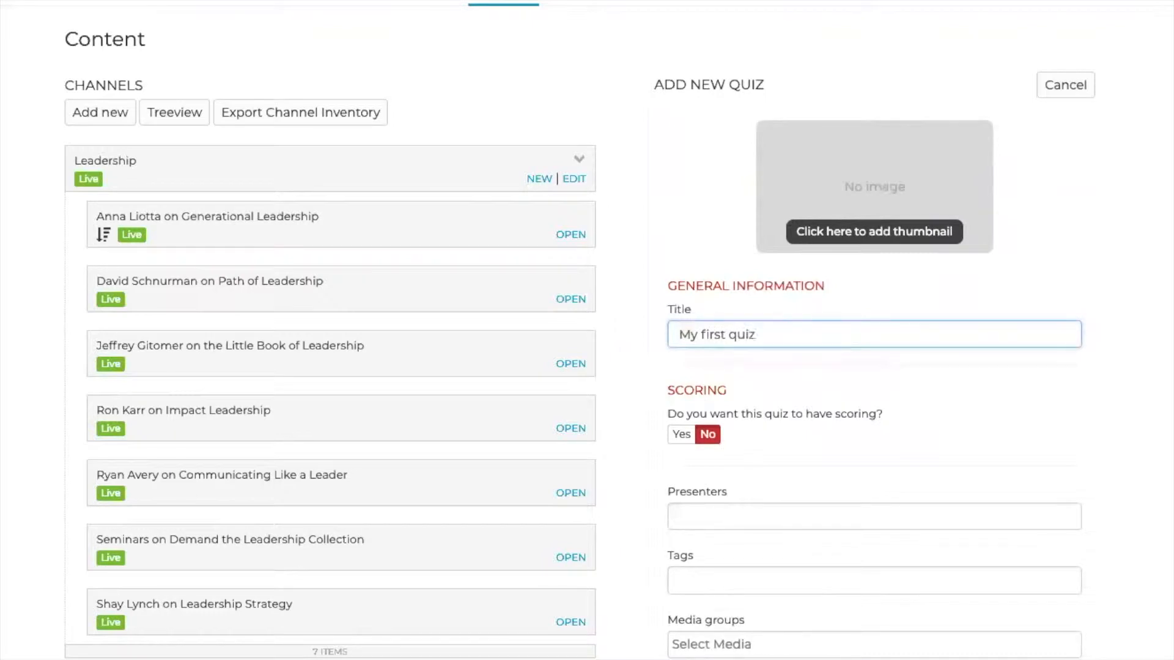
Upload the quiz logo image from the Desktop folder as the quiz thumbnail, positioning the logo within the crop frame.
{"action": "left_click", "coordinate": [883, 233]}
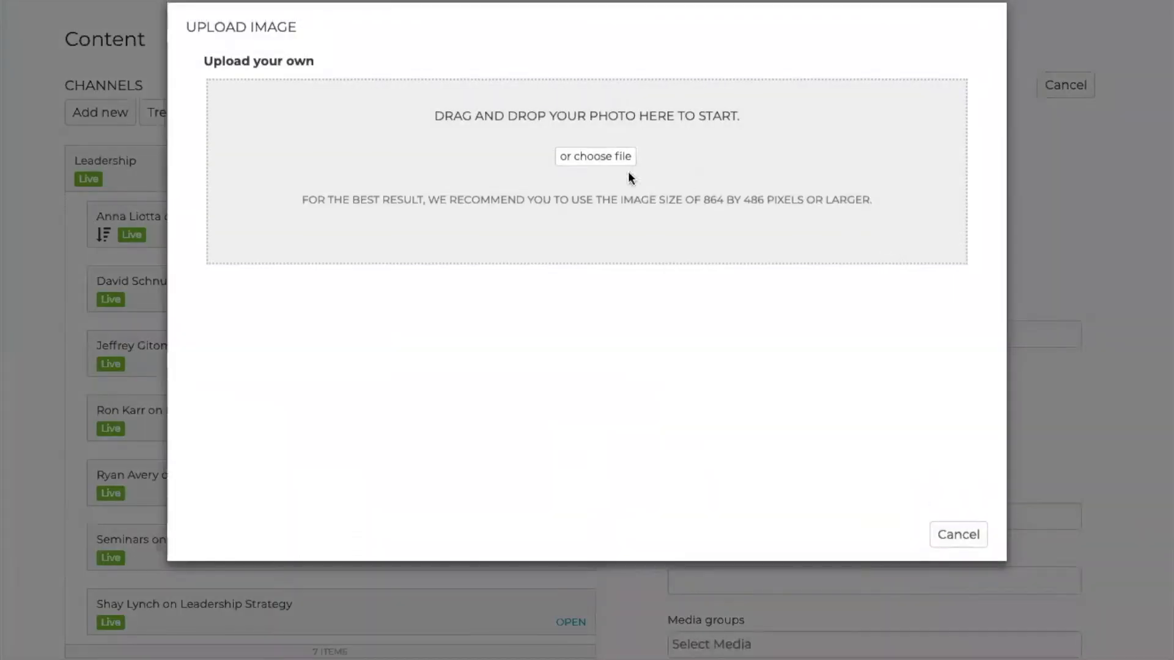
{"action": "left_click", "coordinate": [593, 158]}
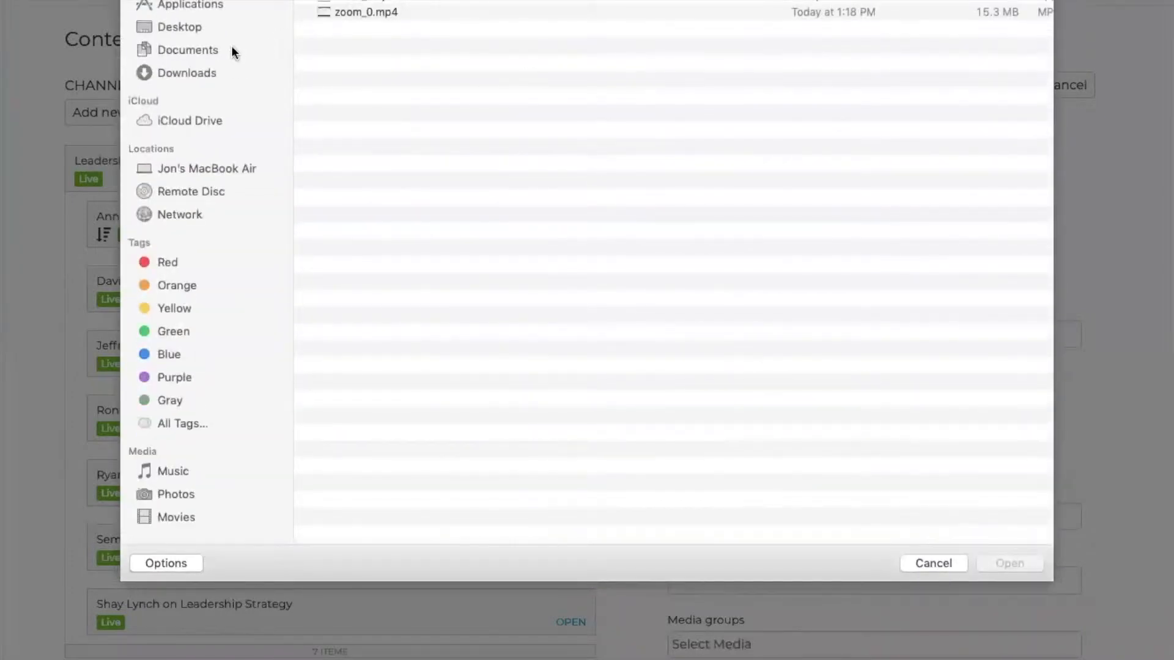
{"action": "left_click", "coordinate": [187, 28]}
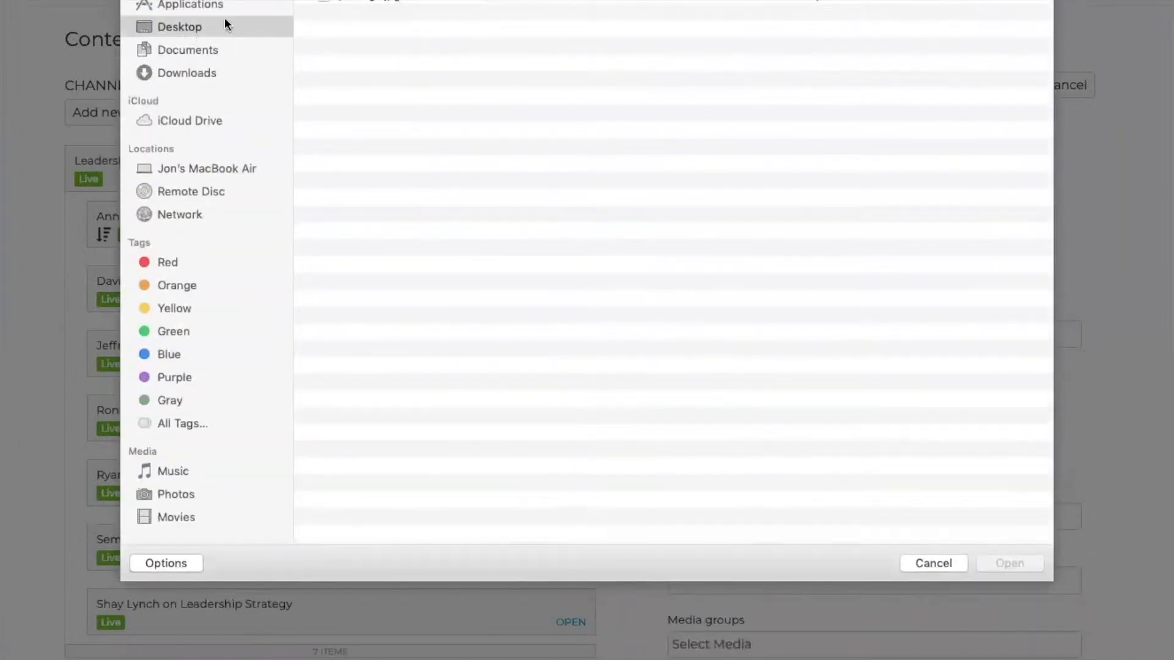
{"action": "double_click", "coordinate": [362, 2]}
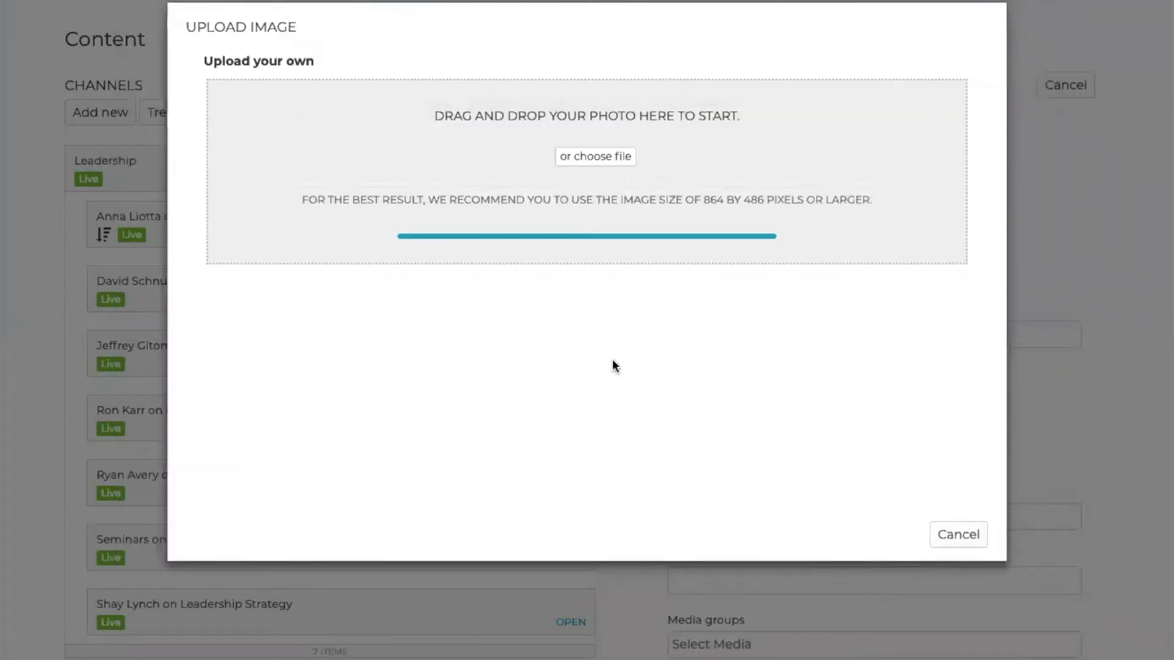
{"action": "left_click_drag", "start_coordinate": [611, 359], "coordinate": [608, 197]}
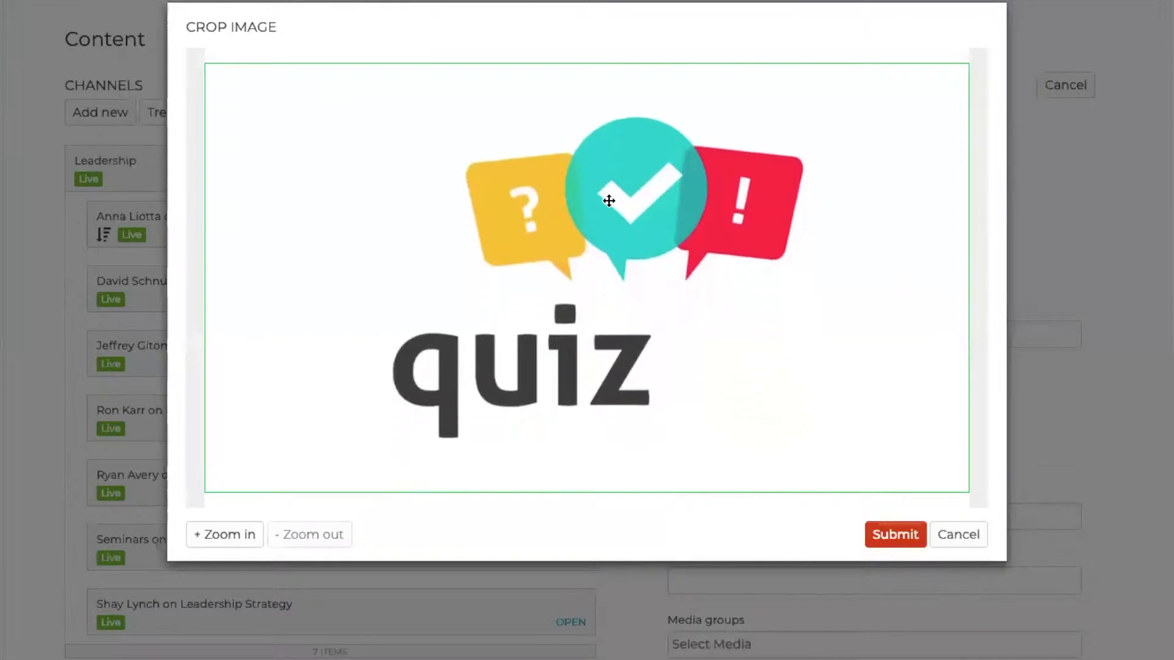
{"action": "left_click", "coordinate": [894, 535]}
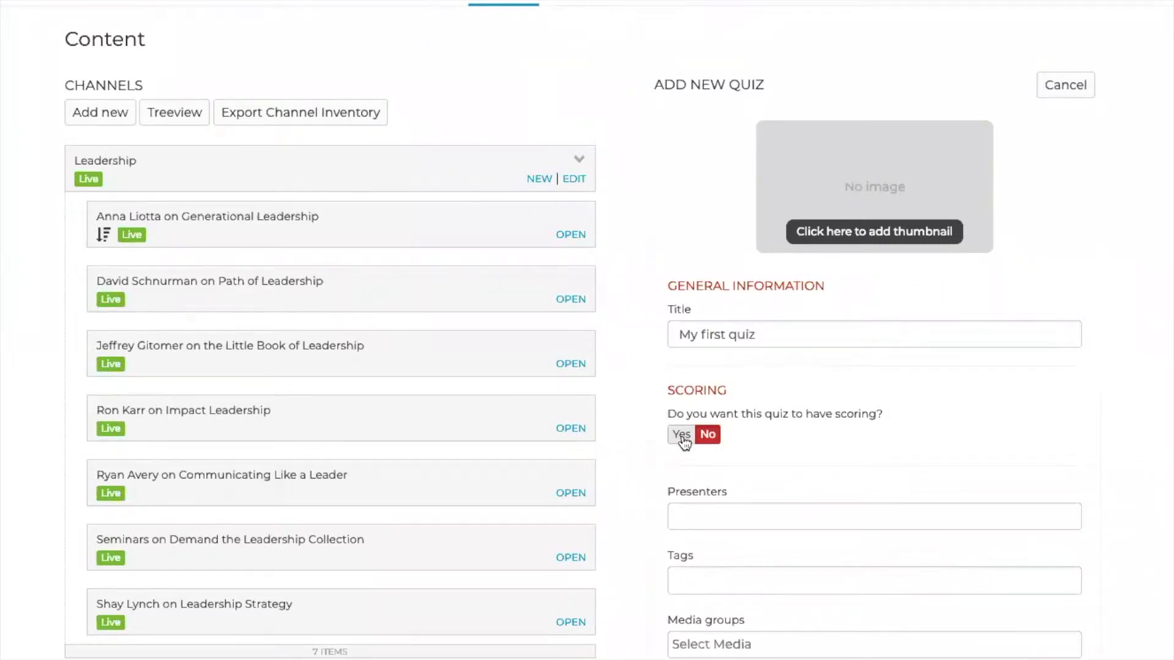
Turn on scoring for the quiz and set the passing score to 75%.
{"action": "left_click", "coordinate": [683, 435]}
{"action": "left_click_drag", "start_coordinate": [710, 489], "coordinate": [673, 488]}
{"action": "type", "text": "75"}
Set the quiz's allowed attempts to 3.
{"action": "left_click", "coordinate": [693, 570]}
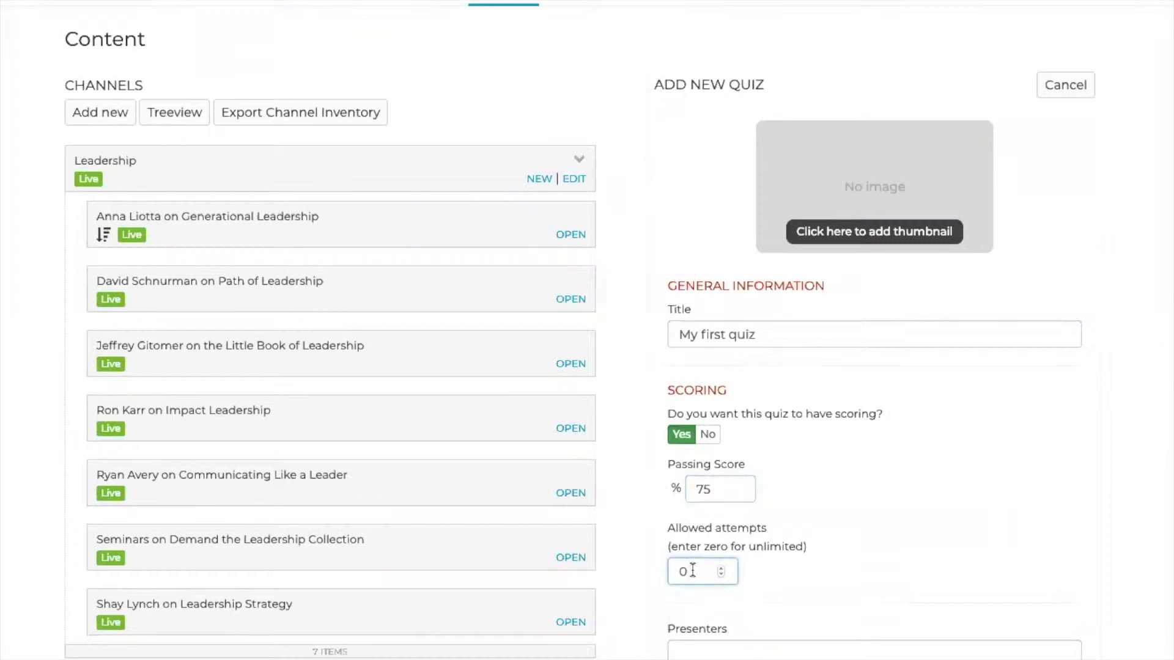
{"action": "left_click", "coordinate": [720, 569]}
{"action": "left_click", "coordinate": [720, 569]}
{"action": "left_click", "coordinate": [720, 569]}
{"action": "left_click", "coordinate": [723, 575]}
{"action": "left_click", "coordinate": [723, 575]}
{"action": "left_click", "coordinate": [720, 569]}
{"action": "left_click", "coordinate": [721, 568]}
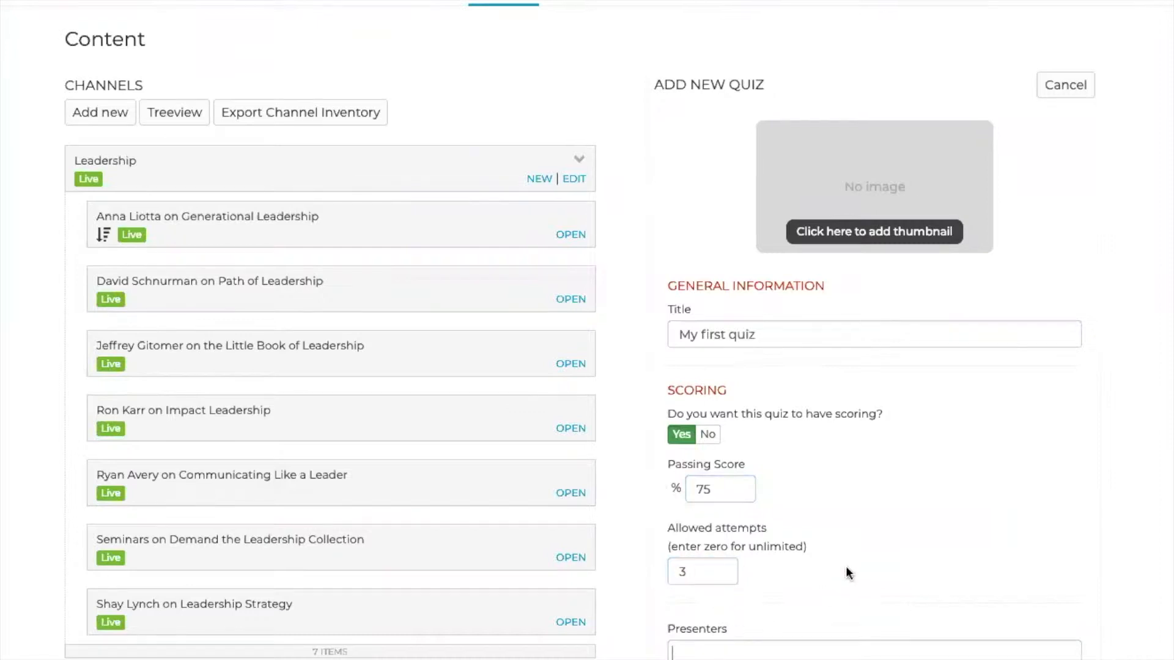
Assign the quiz to the Expert Seller media group.
{"action": "scroll", "coordinate": [848, 570], "scroll_direction": "down", "scroll_amount": 1}
{"action": "scroll", "coordinate": [848, 567], "scroll_direction": "down", "scroll_amount": 4}
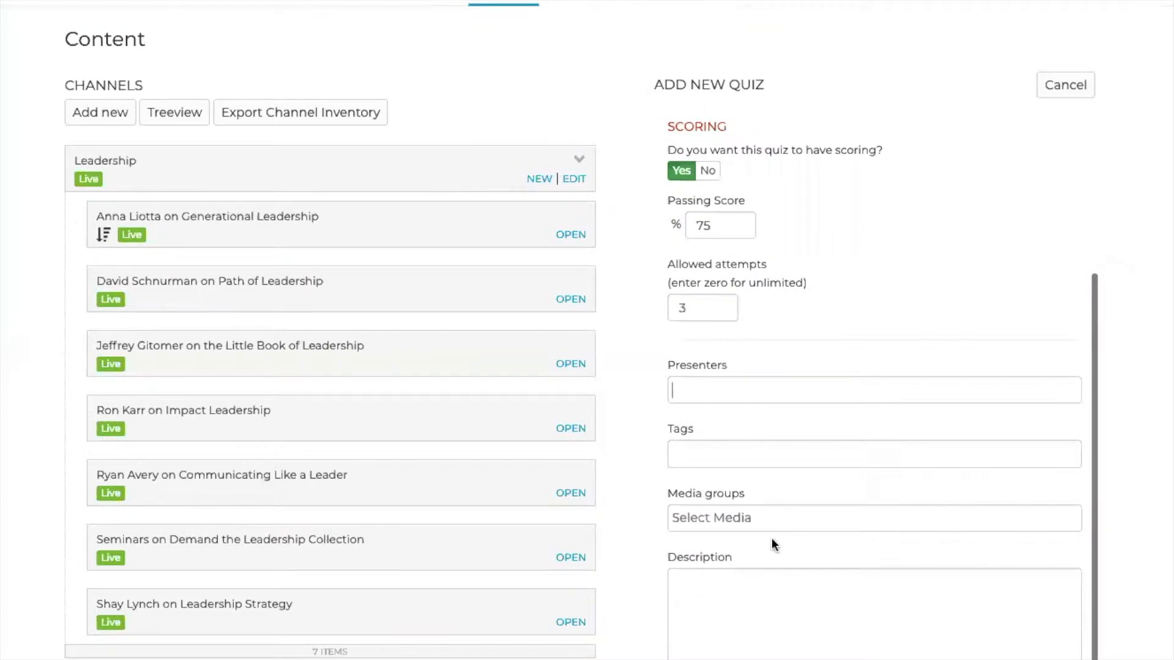
{"action": "left_click", "coordinate": [737, 520]}
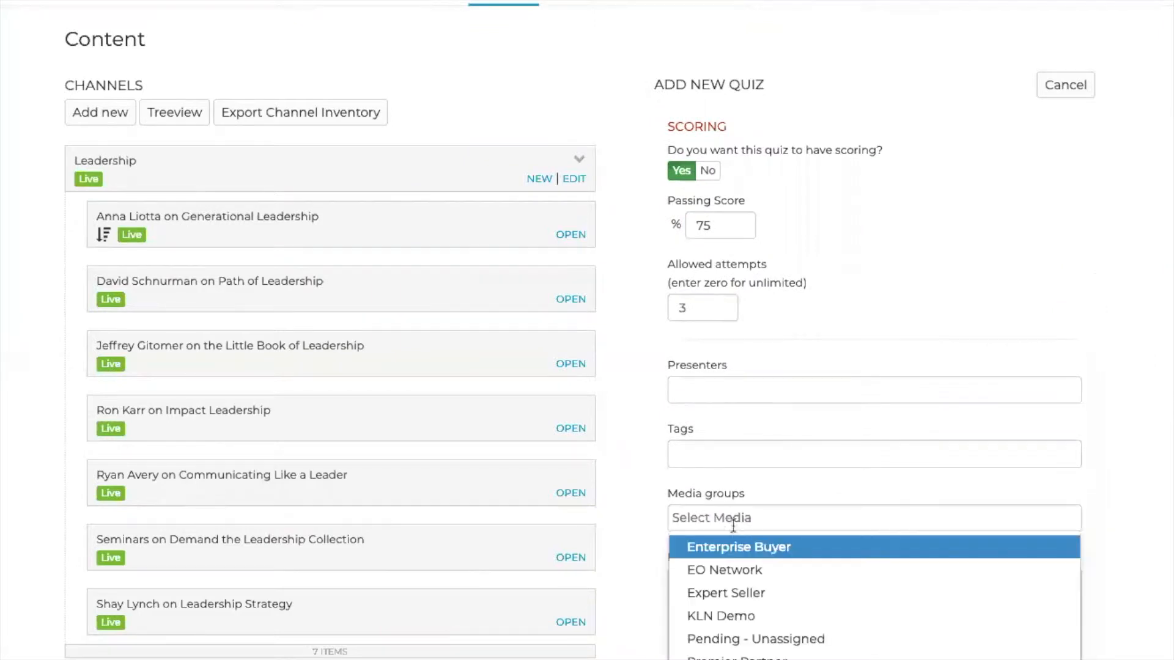
{"action": "left_click", "coordinate": [728, 597]}
{"action": "left_click", "coordinate": [737, 577]}
Open the quiz builder and enter "Do different generations communicate differently?" as the first multiple-choice question.
{"action": "scroll", "coordinate": [737, 577], "scroll_direction": "down", "scroll_amount": 5}
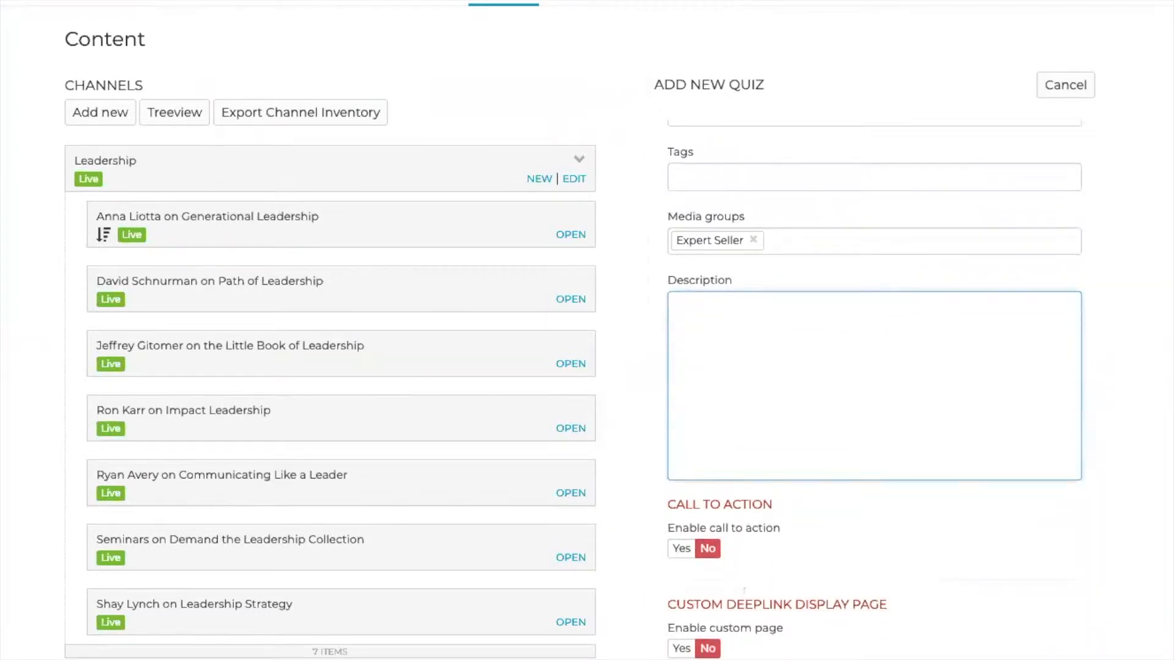
{"action": "left_click", "coordinate": [875, 656]}
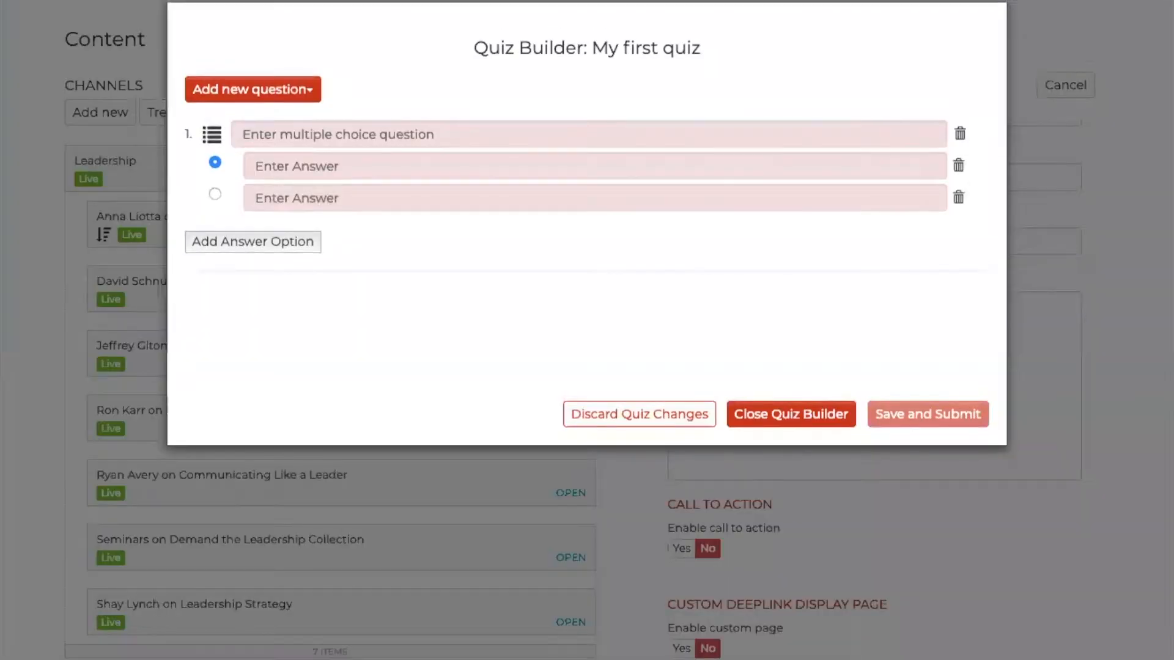
{"action": "left_click", "coordinate": [317, 128]}
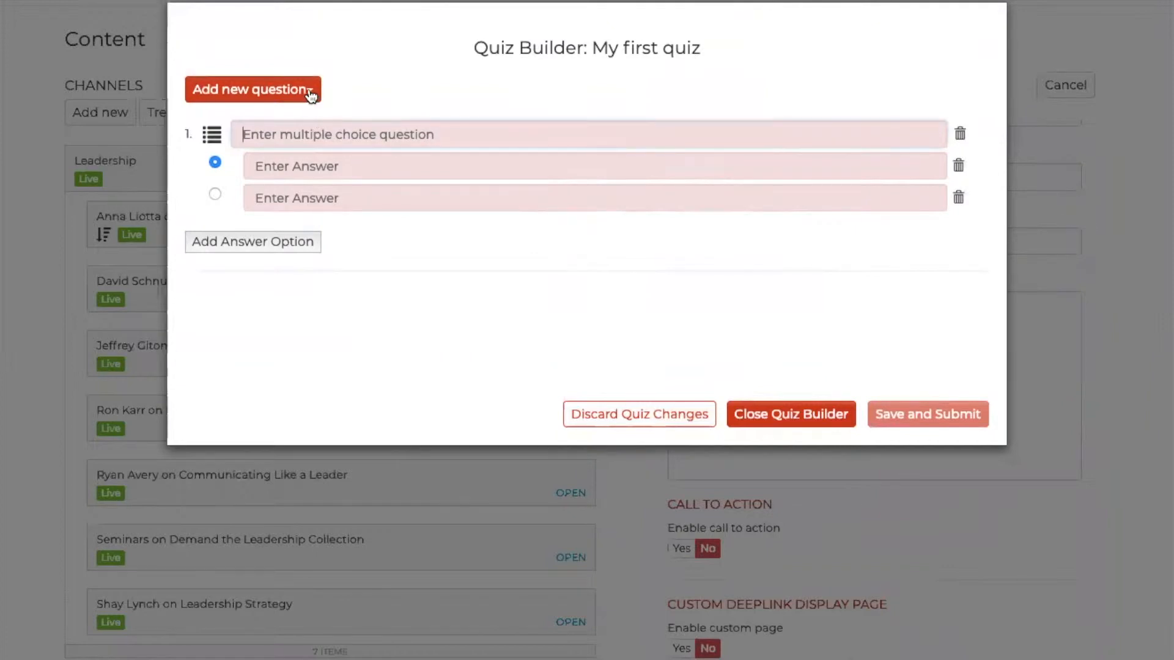
{"action": "left_click", "coordinate": [311, 95]}
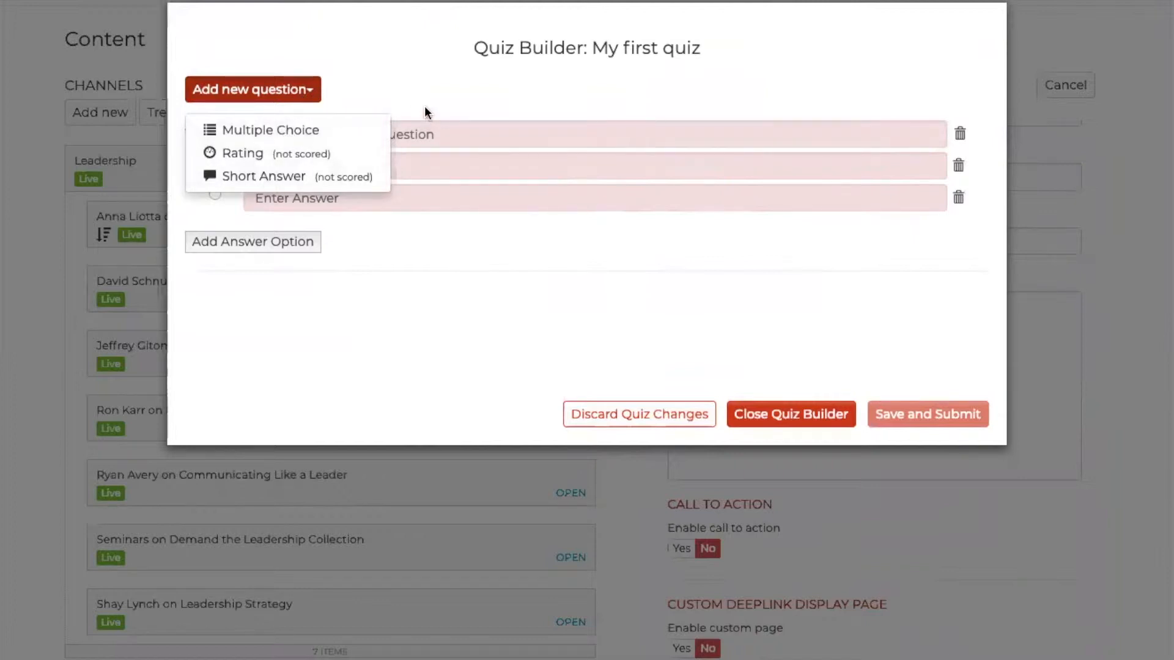
{"action": "left_click", "coordinate": [367, 134]}
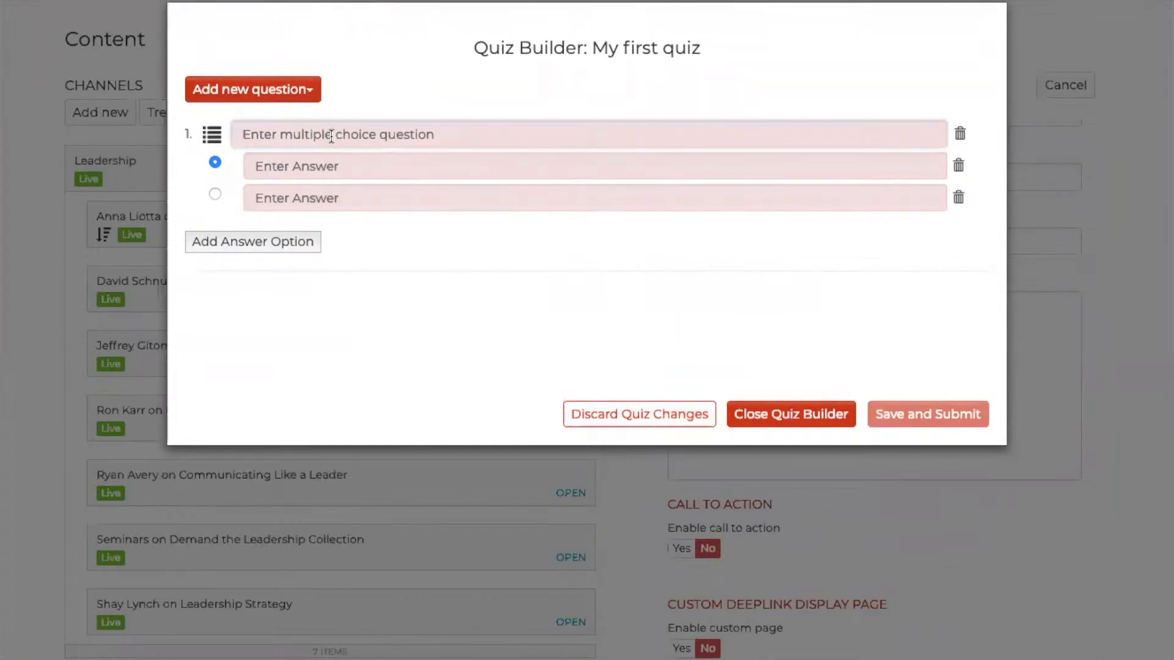
{"action": "type", "text": "D"}
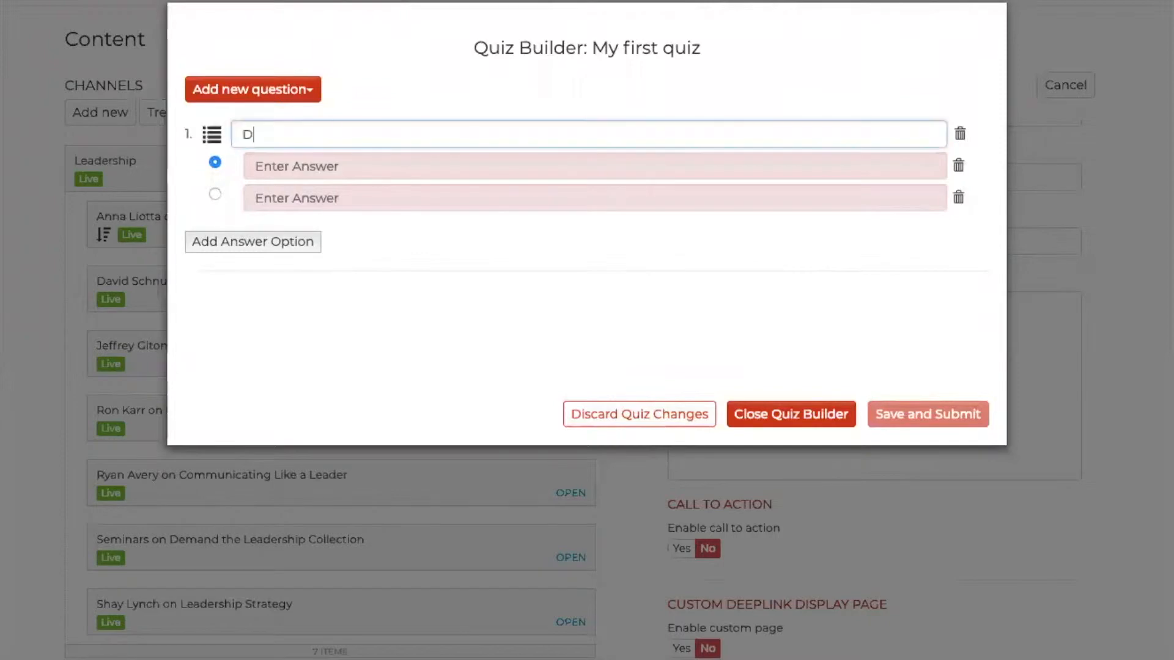
{"action": "type", "text": "o different "}
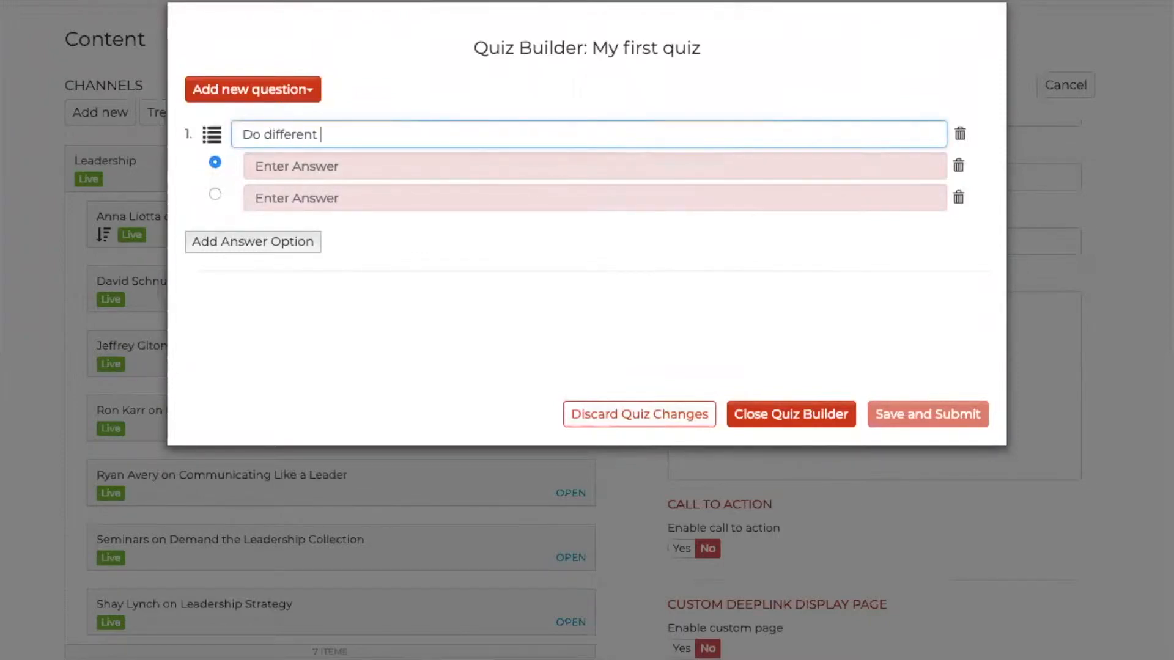
{"action": "type", "text": "generations communic"}
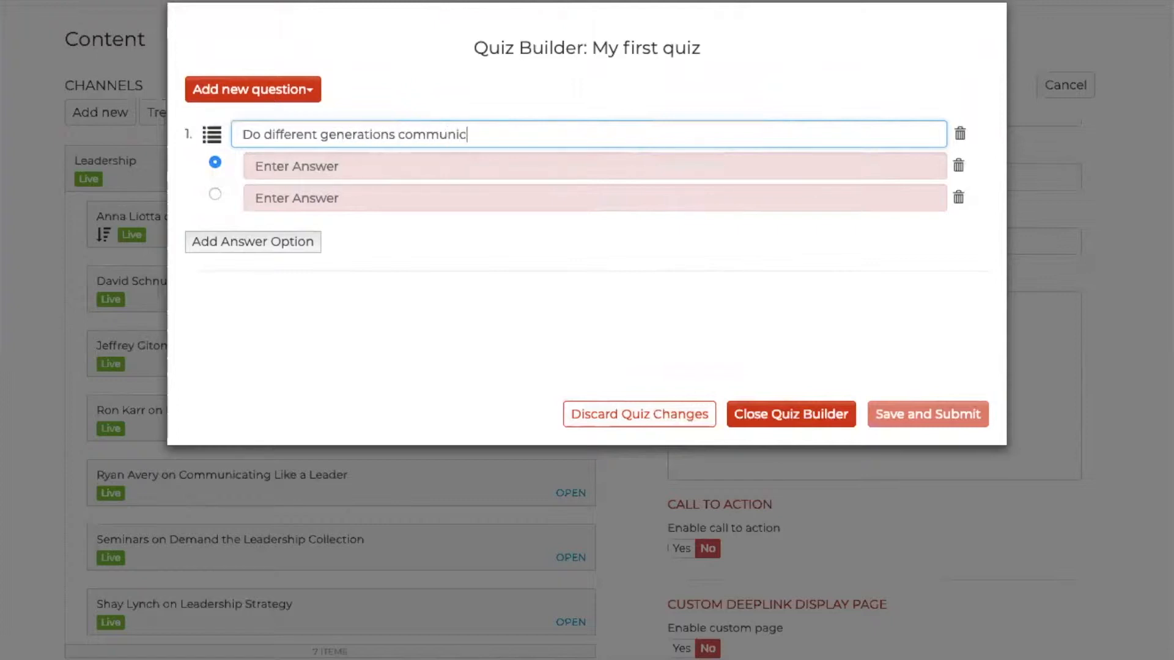
{"action": "type", "text": "ate differently?"}
Give question 1 the answers "Yes", "No" and an added third option "Maybe", with "Yes" marked as correct.
{"action": "left_click", "coordinate": [340, 168]}
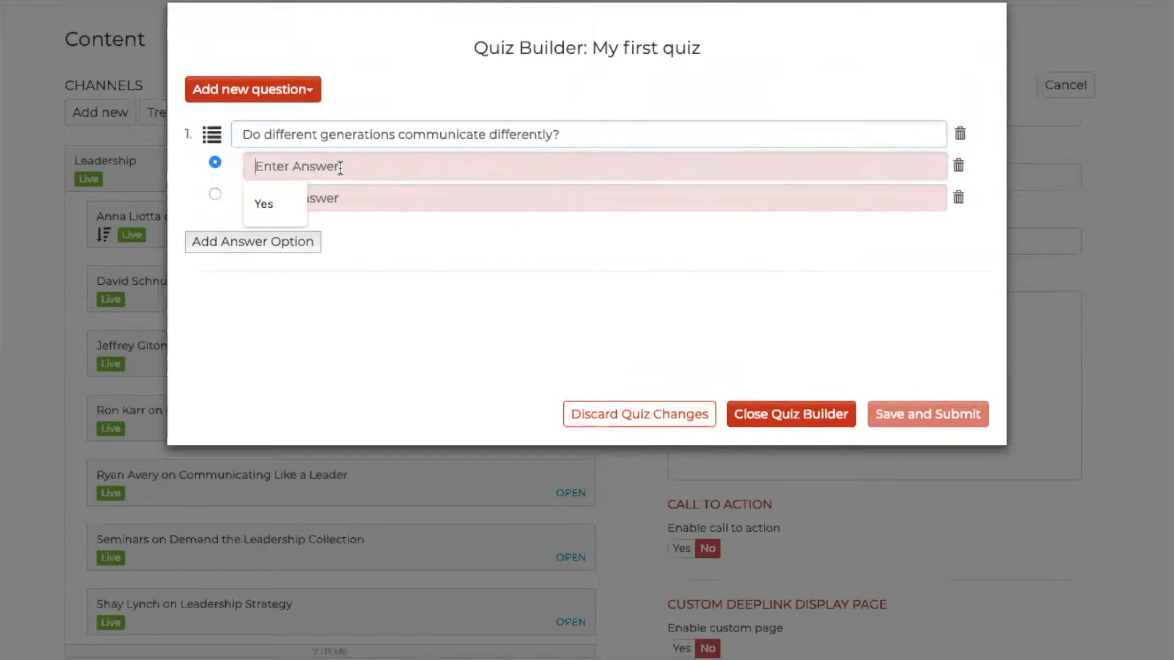
{"action": "left_click", "coordinate": [270, 203]}
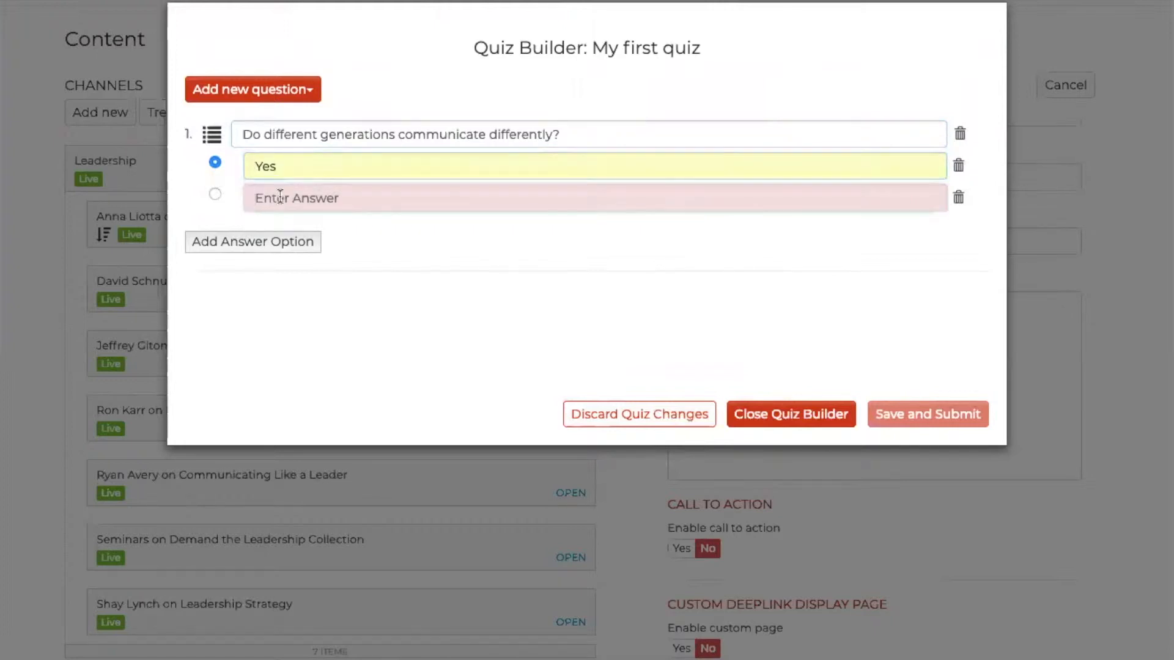
{"action": "type", "text": "No"}
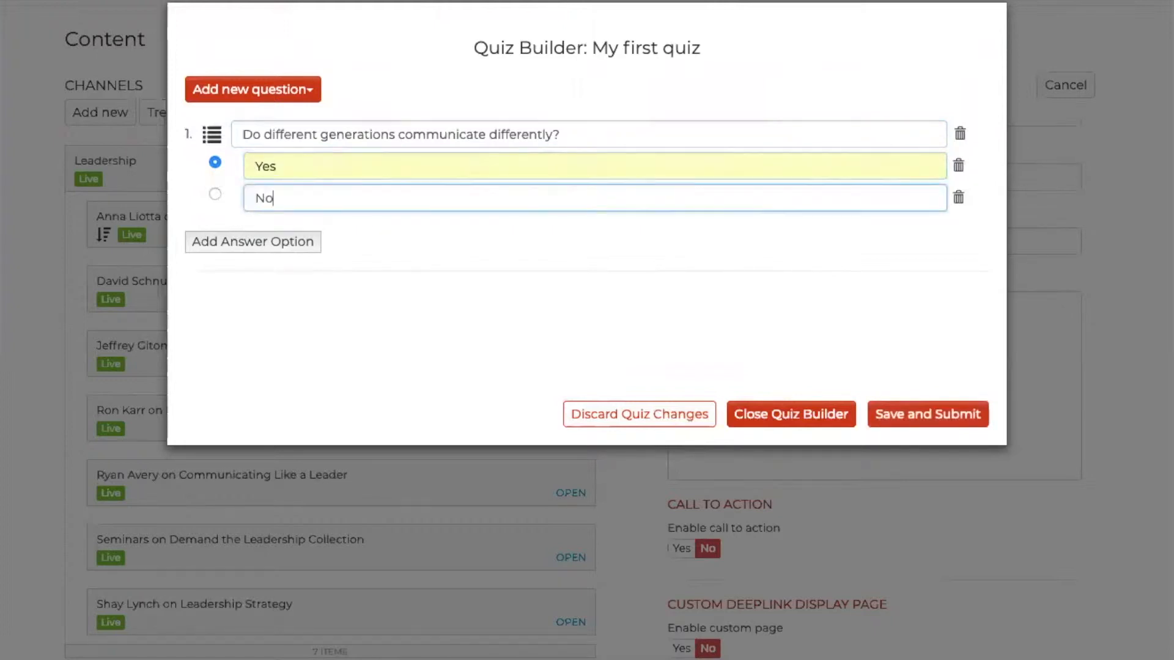
{"action": "left_click", "coordinate": [254, 243]}
{"action": "left_click", "coordinate": [283, 236]}
{"action": "type", "text": "Maybe"}
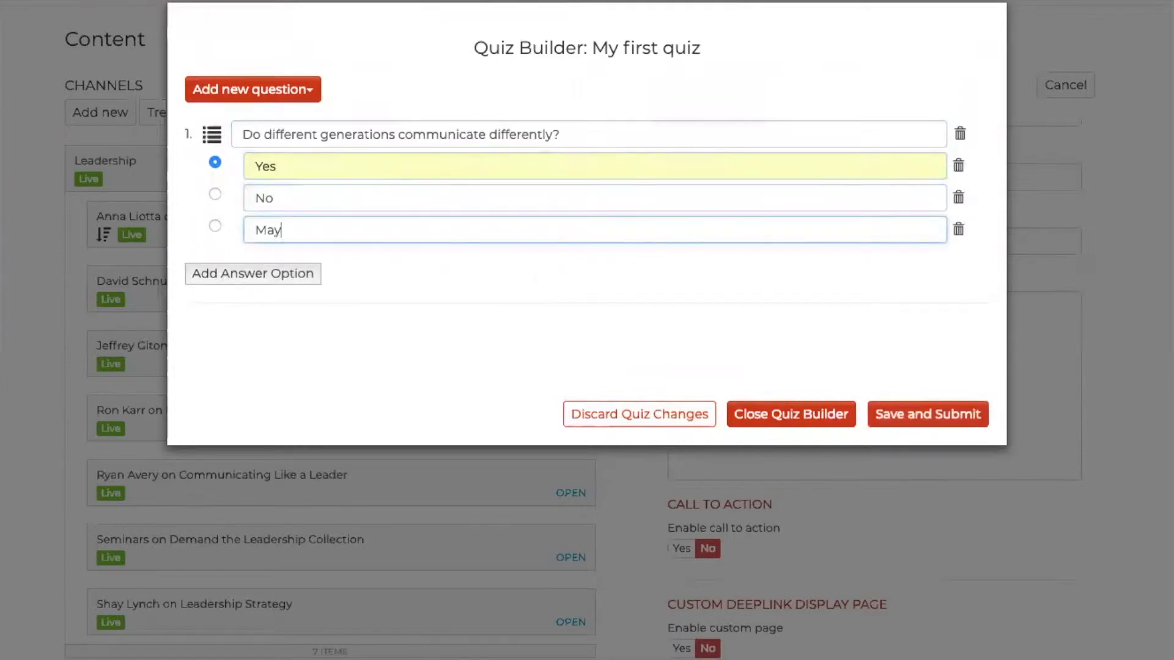
{"action": "left_click", "coordinate": [215, 196]}
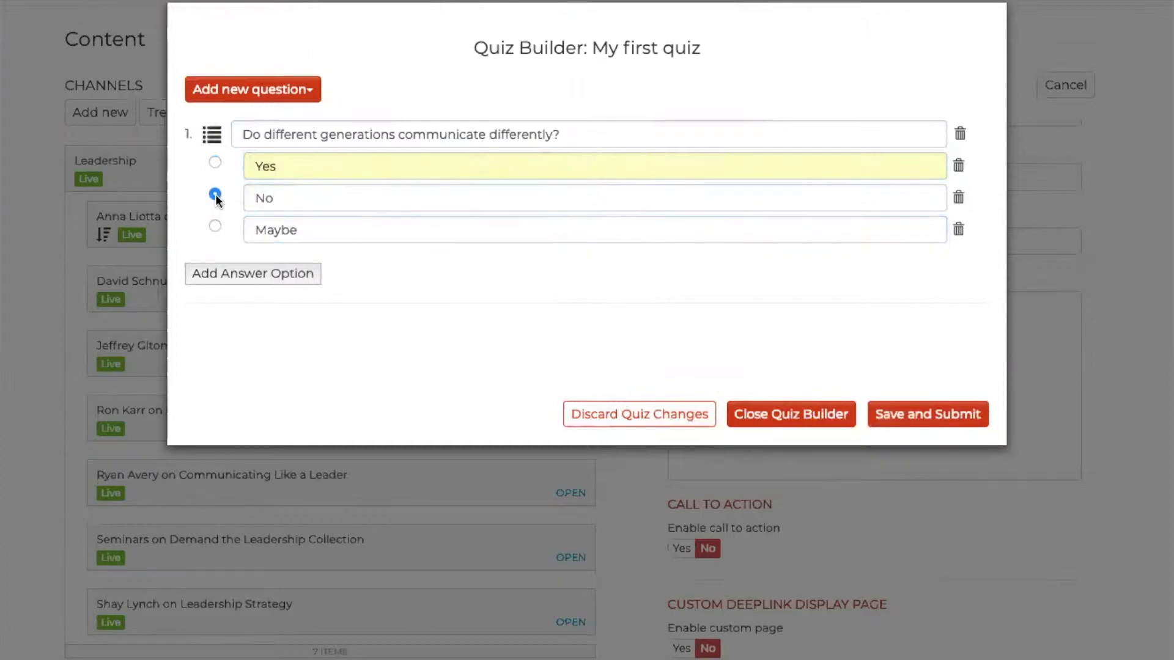
{"action": "left_click", "coordinate": [214, 162]}
Add a second multiple-choice question reading "Are all generations the same?".
{"action": "left_click", "coordinate": [262, 92]}
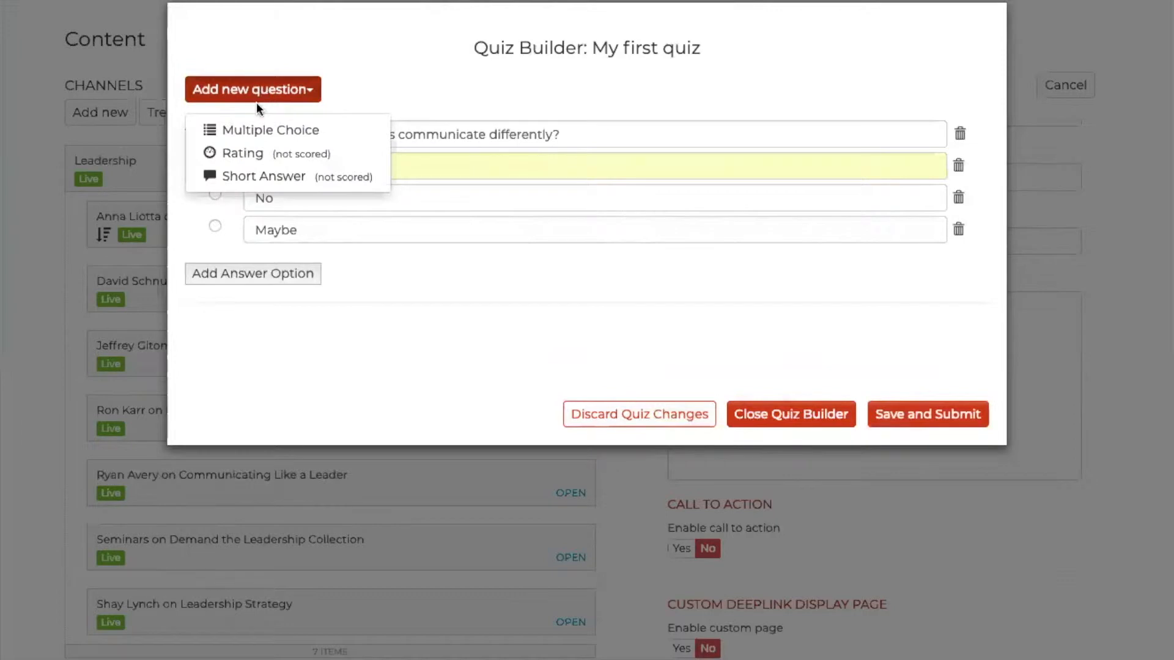
{"action": "left_click", "coordinate": [255, 131]}
{"action": "left_click", "coordinate": [282, 346]}
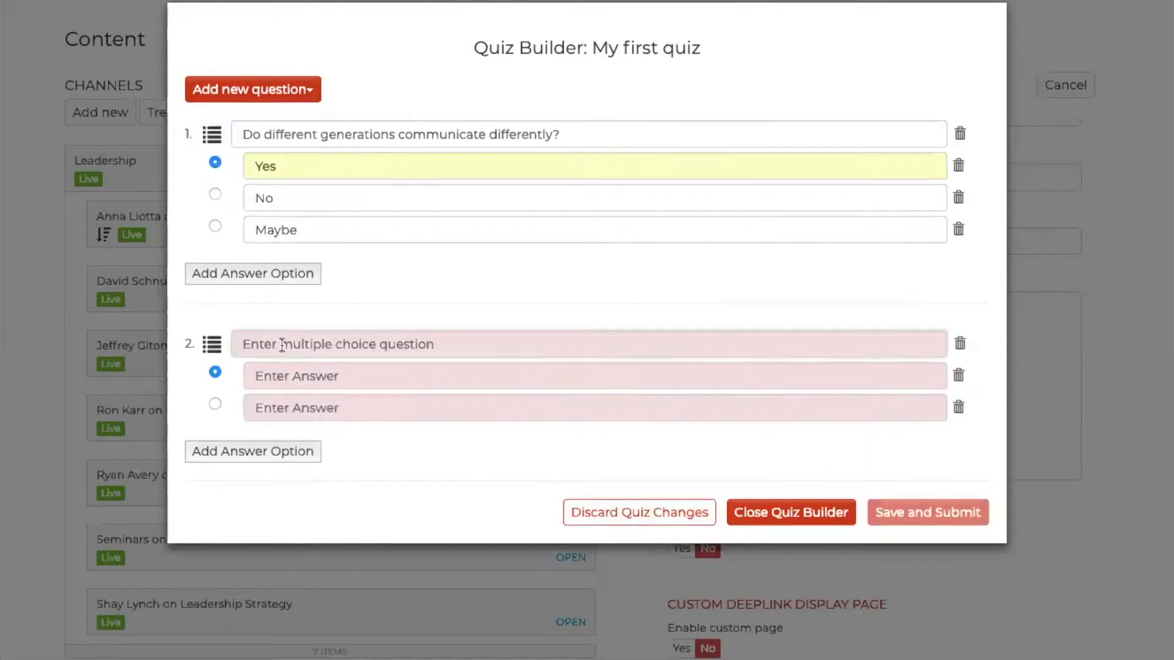
{"action": "type", "text": "Are "}
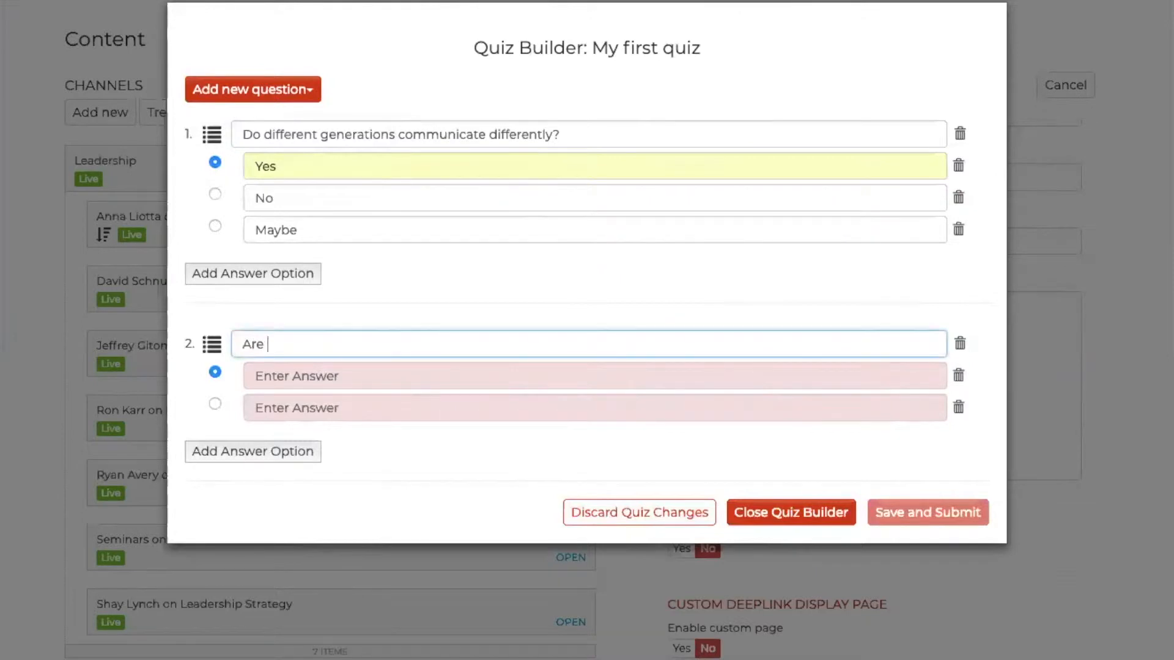
{"action": "type", "text": "all generations the s"}
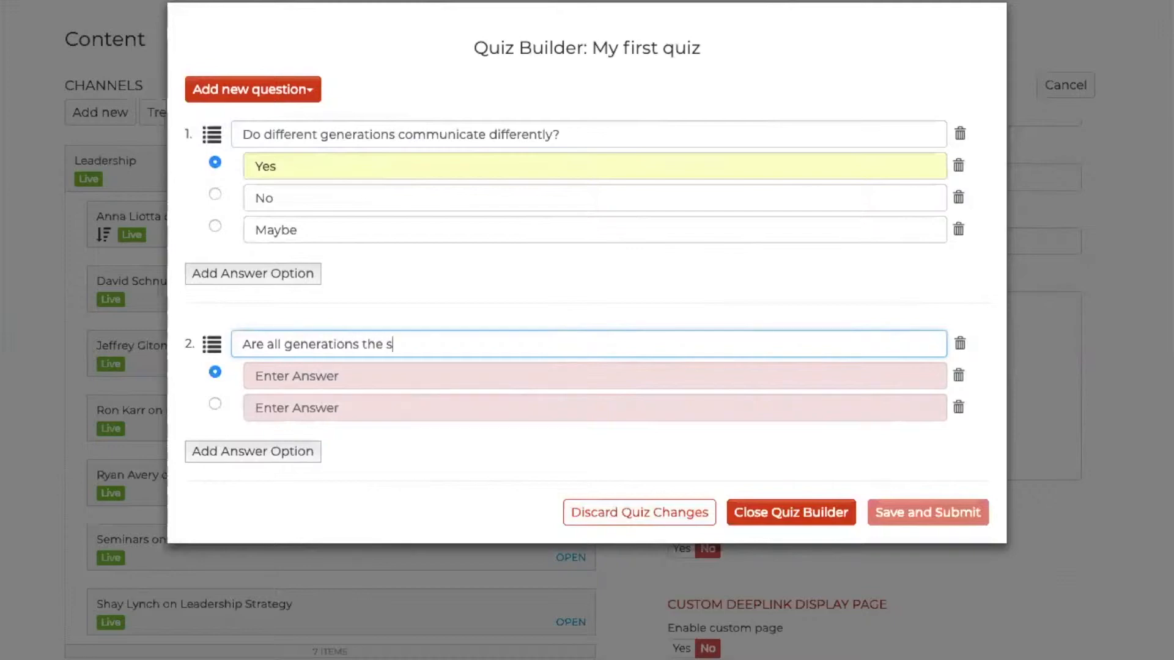
{"action": "type", "text": "ame?"}
Give question 2 the answers "Sometimes", "Always" and an added third option "Never", mark "Never" as correct, and save and submit the quiz.
{"action": "left_click", "coordinate": [276, 381]}
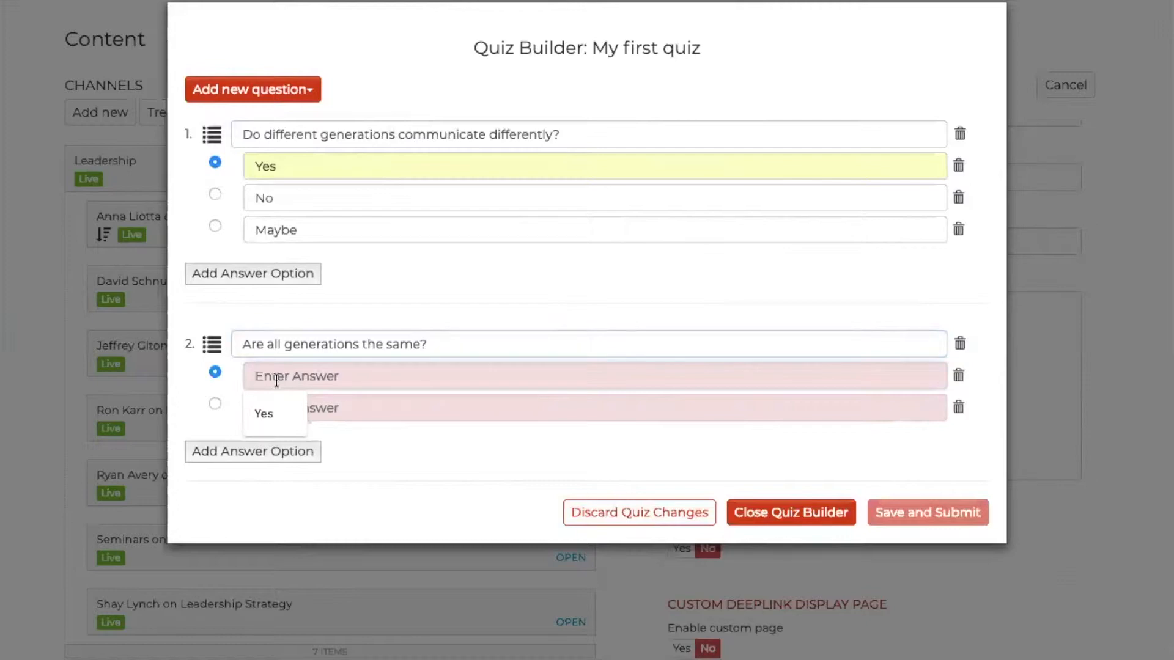
{"action": "type", "text": "Sometimes"}
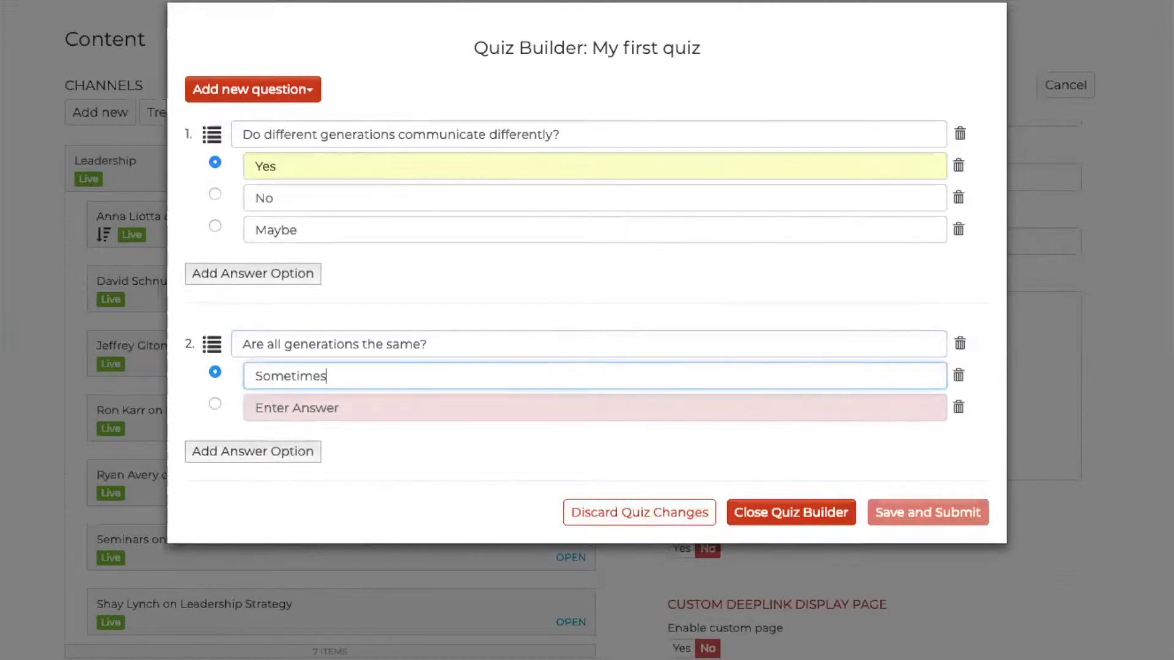
{"action": "left_click", "coordinate": [264, 406]}
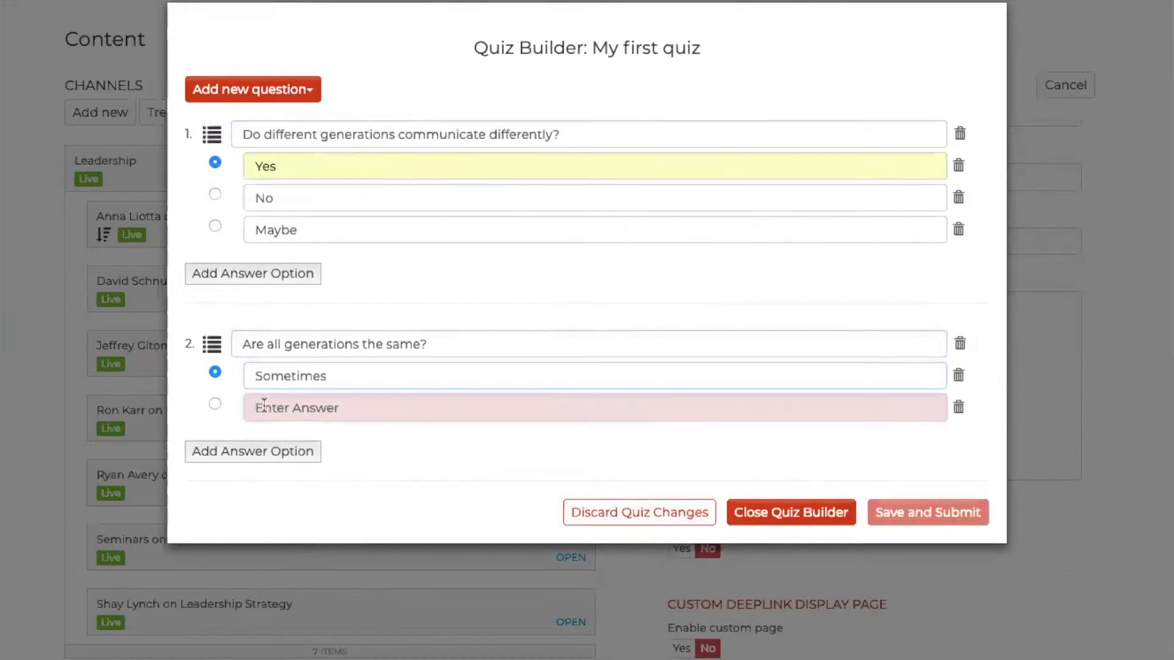
{"action": "type", "text": "Alw"}
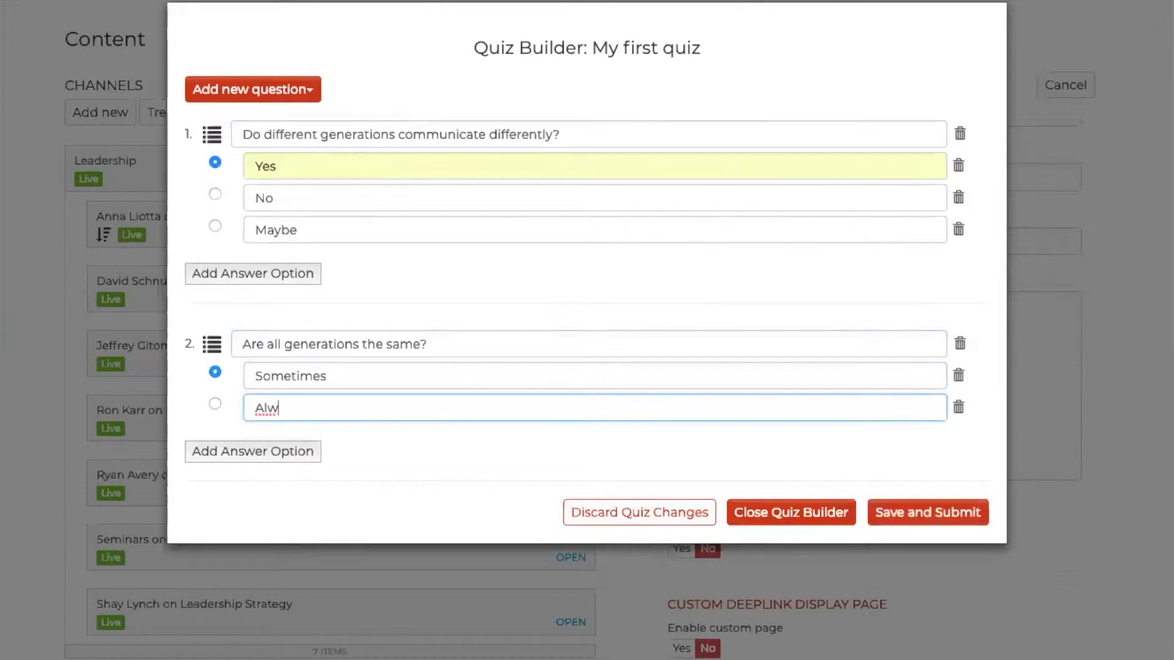
{"action": "type", "text": "ays"}
{"action": "left_click", "coordinate": [247, 453]}
{"action": "left_click", "coordinate": [260, 440]}
{"action": "type", "text": "Never"}
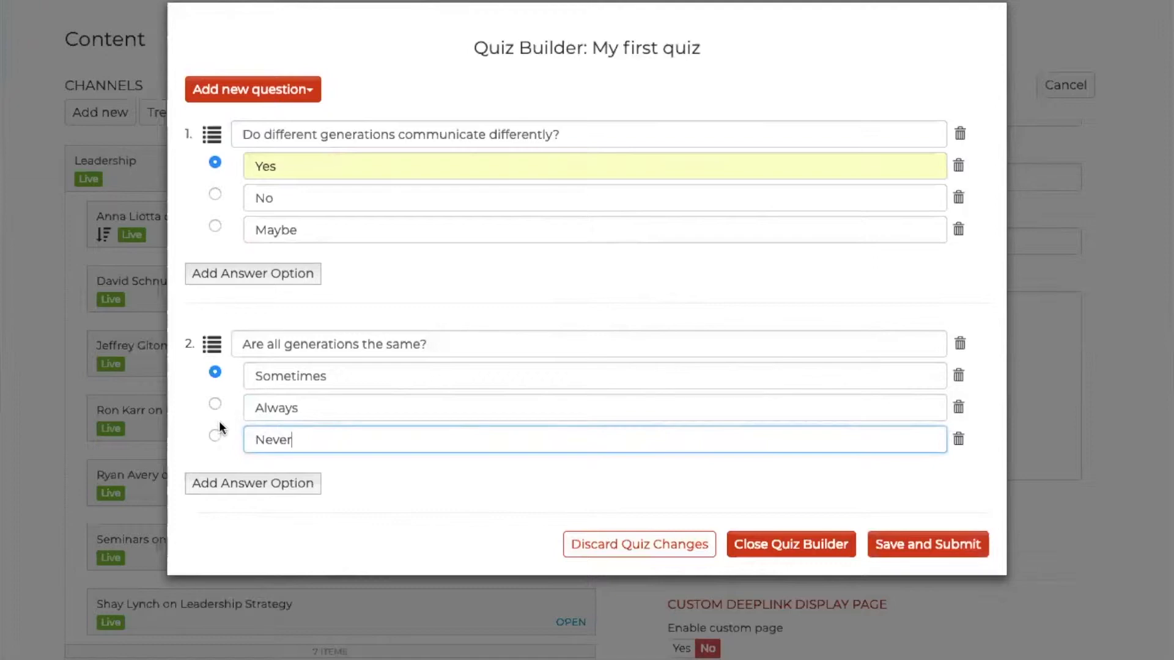
{"action": "left_click", "coordinate": [215, 436]}
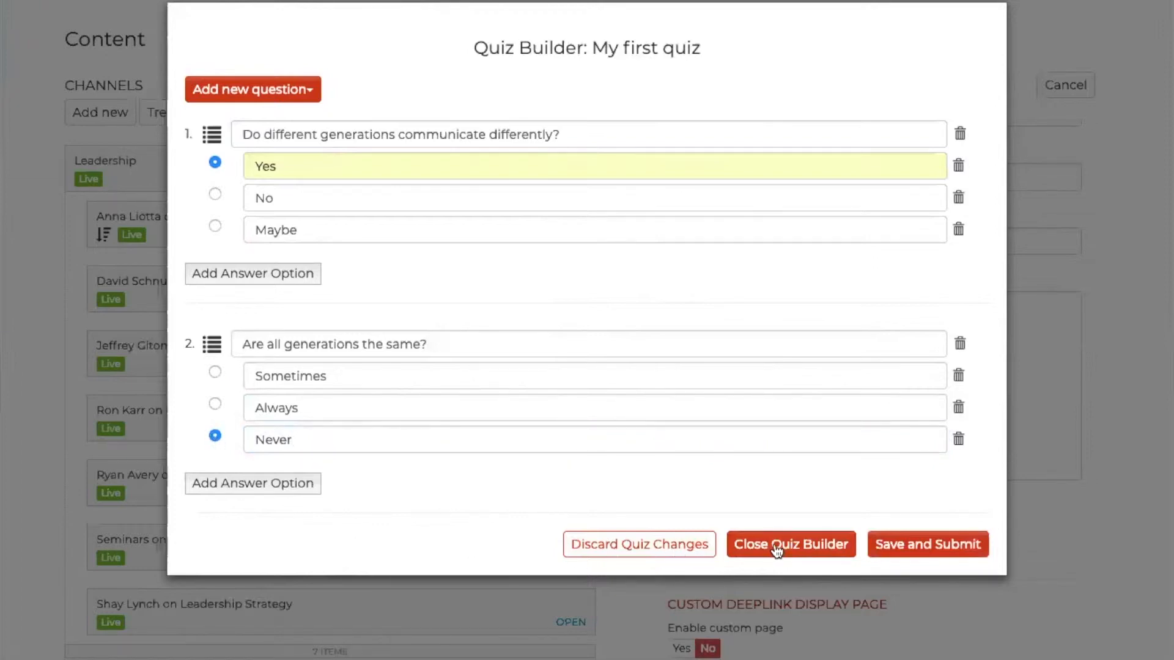
{"action": "left_click", "coordinate": [905, 546]}
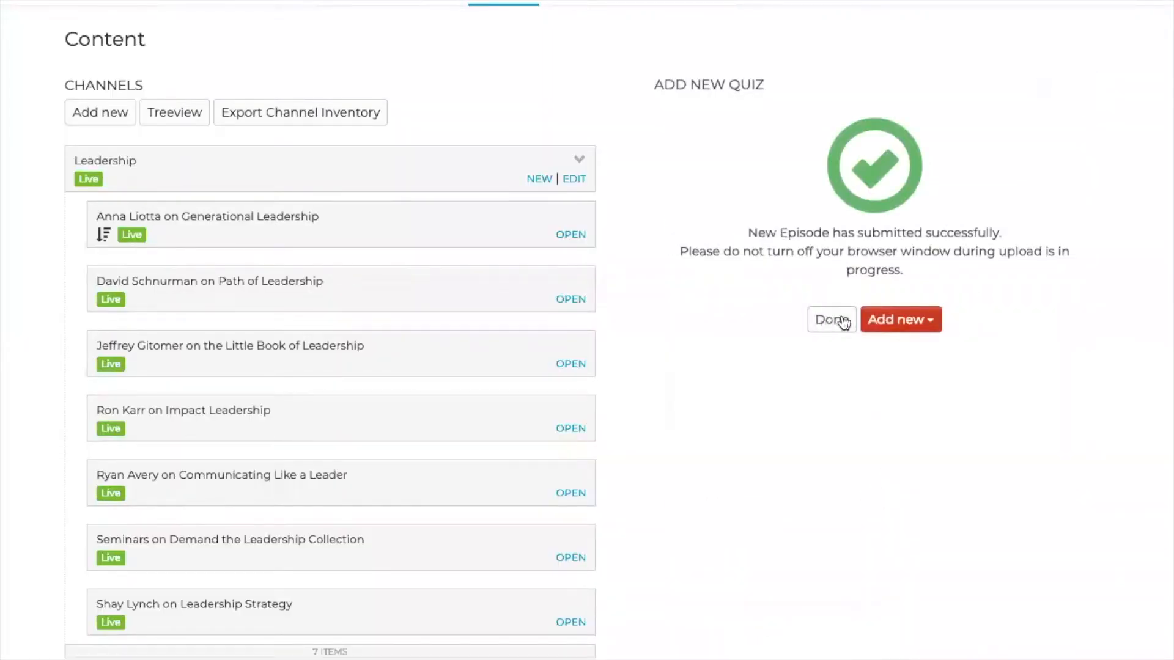
Start another new quiz episode and title it "My first survey".
{"action": "left_click", "coordinate": [902, 330]}
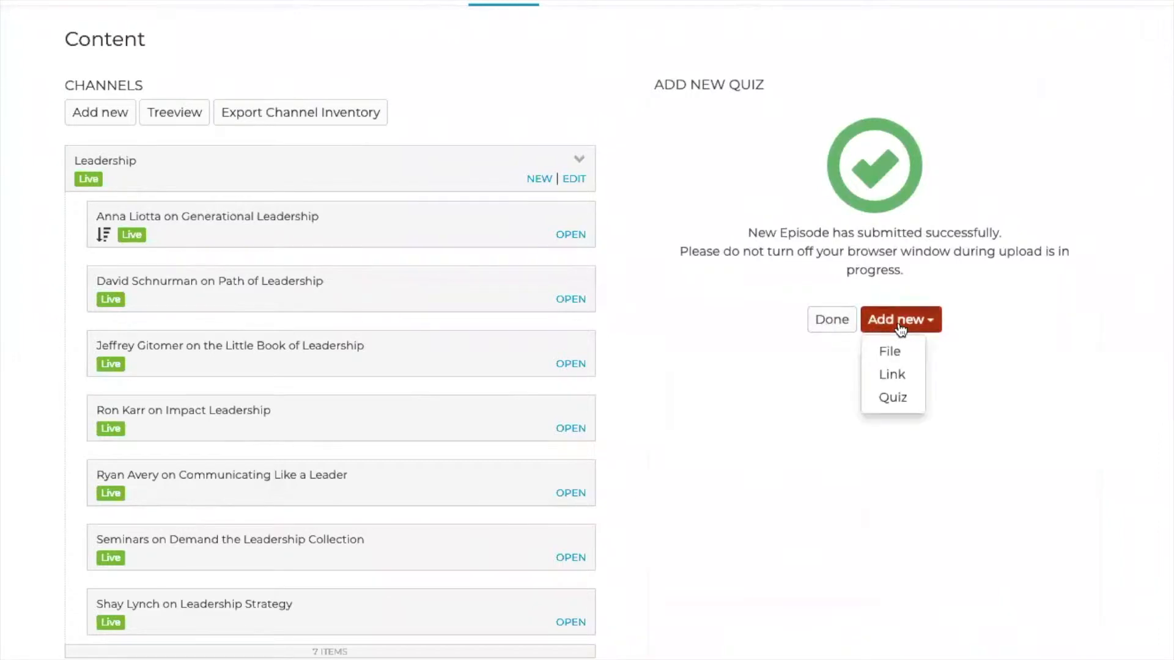
{"action": "left_click", "coordinate": [893, 399]}
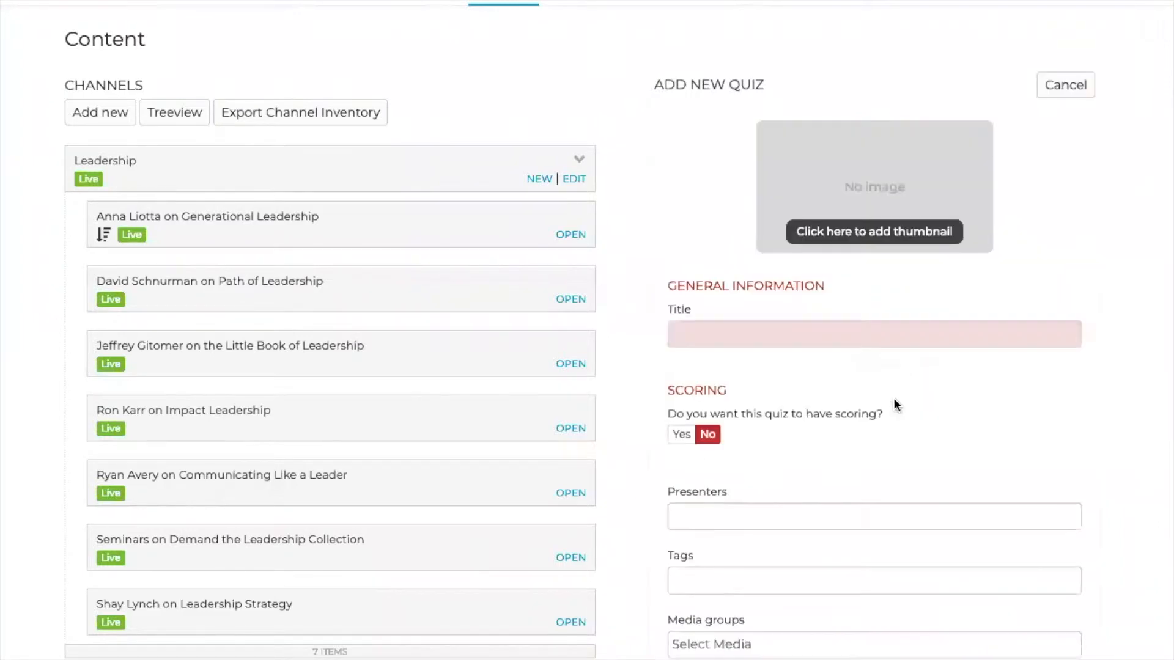
{"action": "left_click", "coordinate": [787, 334]}
{"action": "type", "text": "M"}
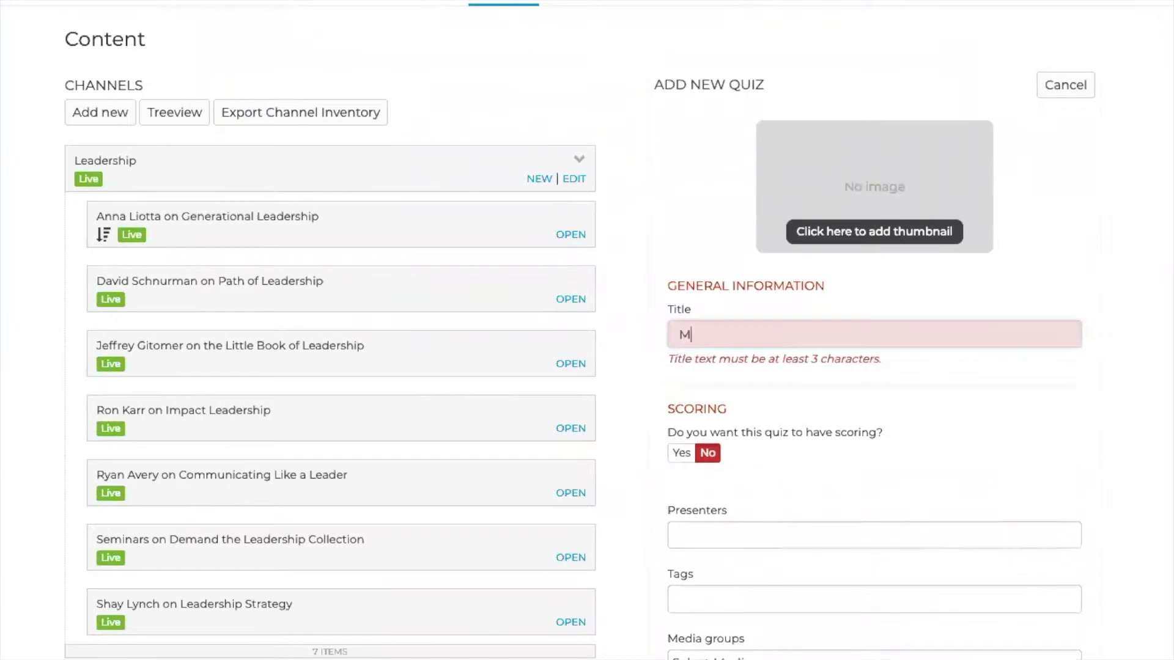
{"action": "type", "text": "y first survey"}
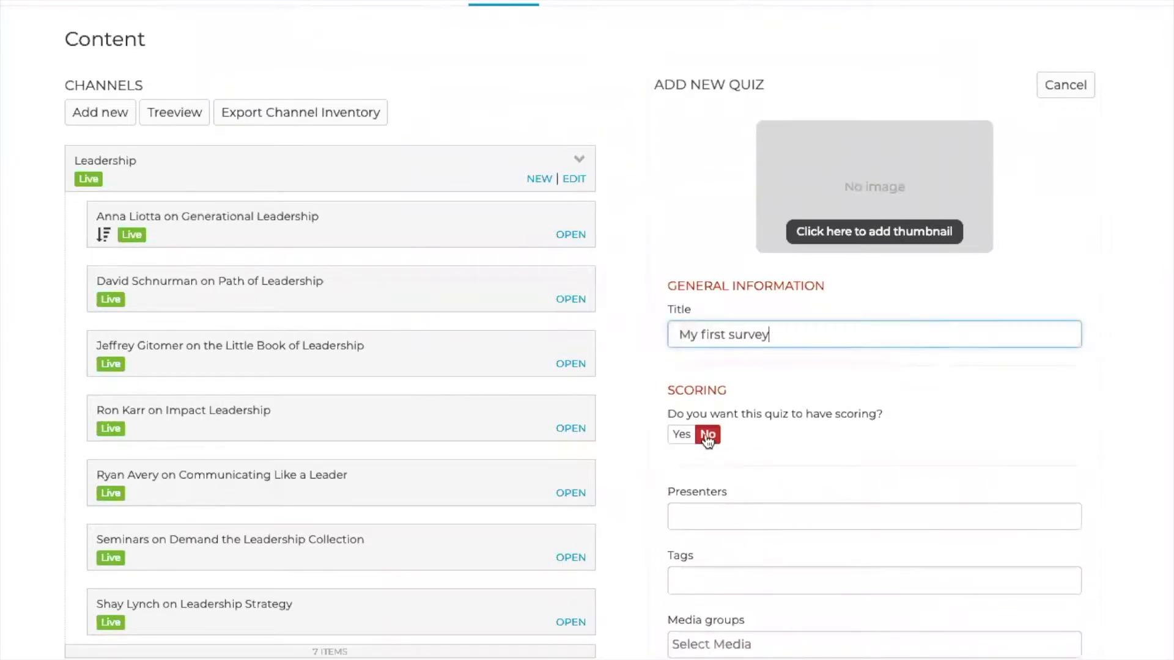
Set the "We want your feedback" megaphone image as the survey's thumbnail and assign the survey to the Expert Seller media group.
{"action": "left_click", "coordinate": [863, 238]}
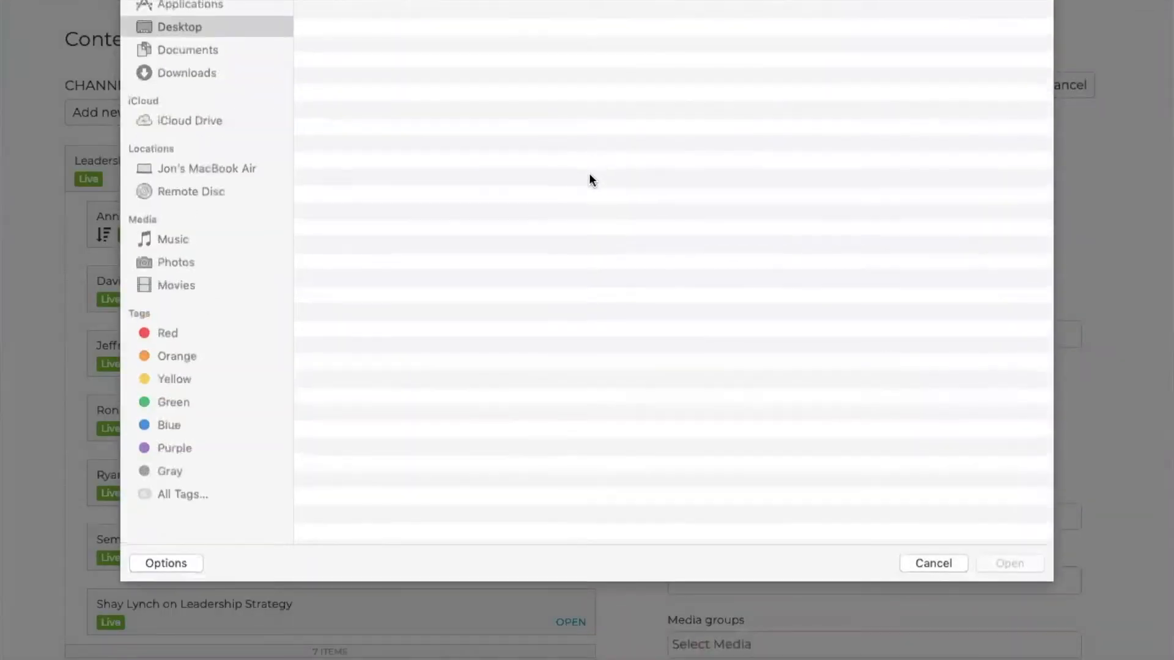
{"action": "double_click", "coordinate": [392, 1]}
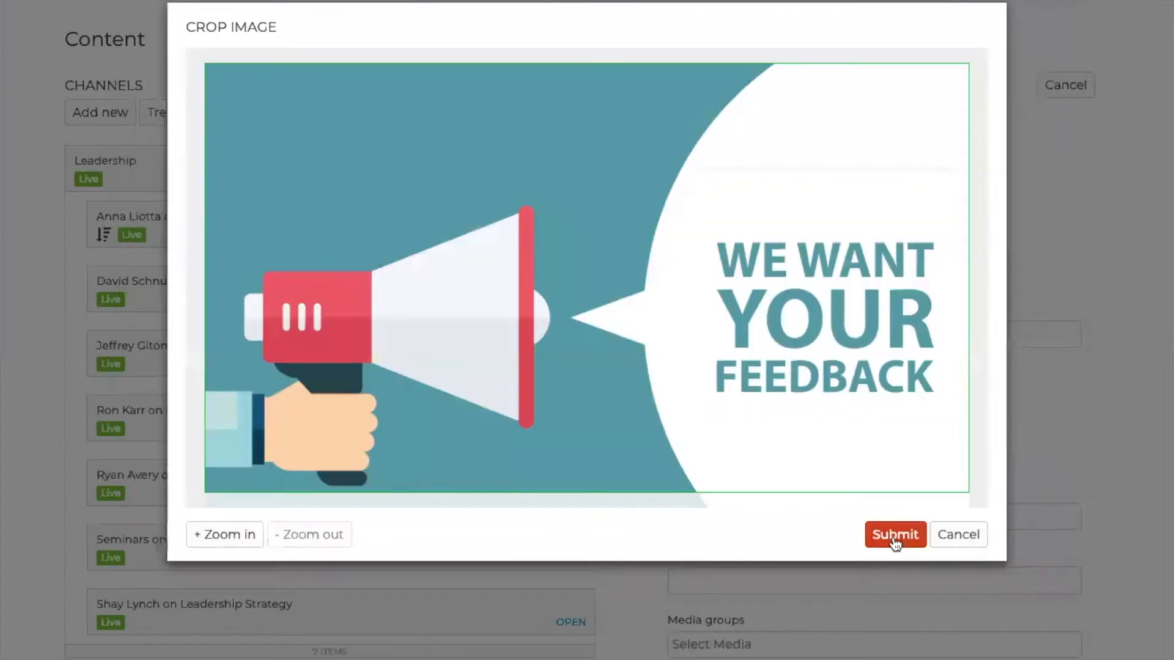
{"action": "left_click", "coordinate": [891, 536]}
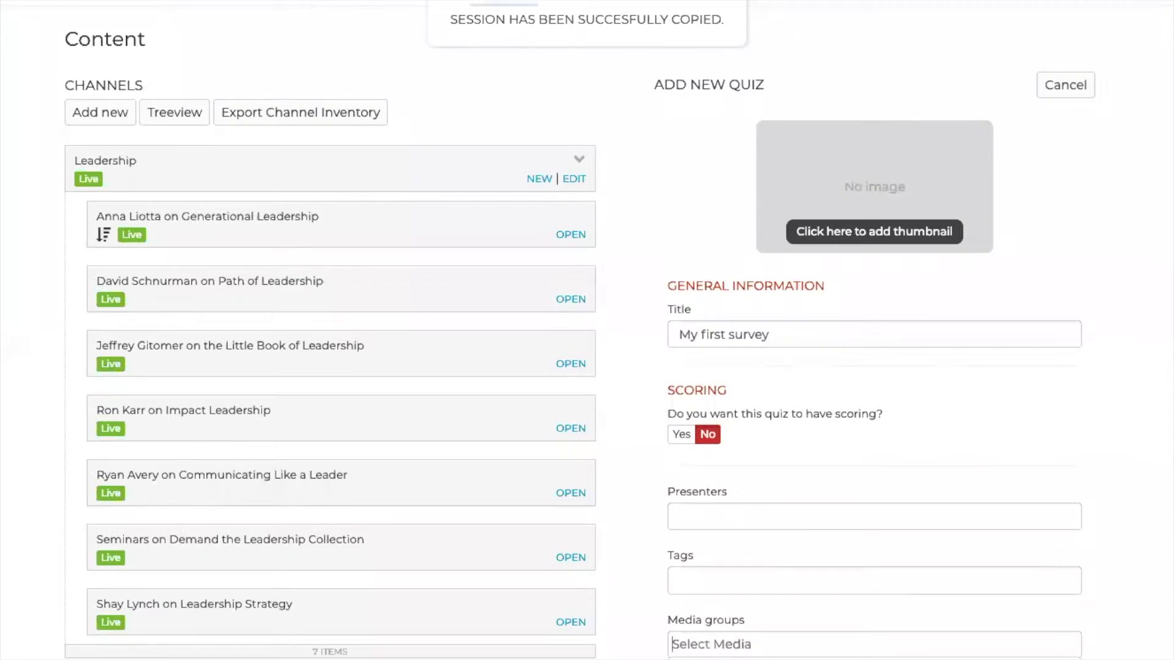
{"action": "left_click", "coordinate": [795, 659]}
Open the survey's quiz builder and add a rating question reading "How much did you like this session - Rate 1 to 5?".
{"action": "scroll", "coordinate": [798, 556], "scroll_direction": "down", "scroll_amount": 7}
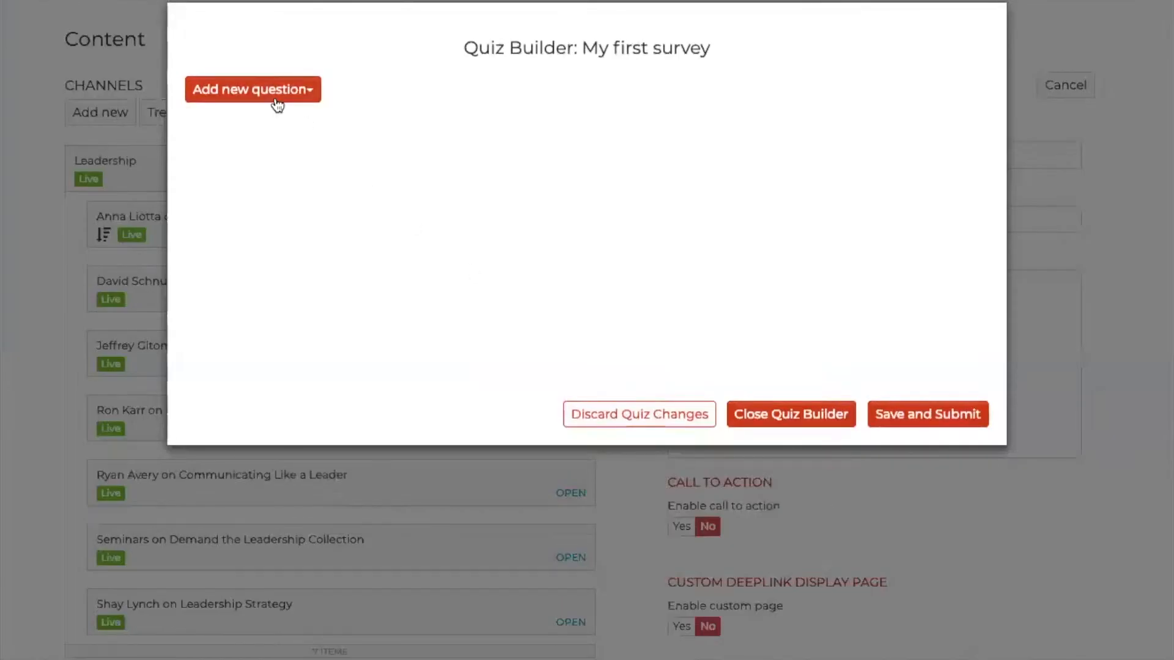
{"action": "left_click", "coordinate": [274, 95]}
{"action": "left_click", "coordinate": [243, 157]}
{"action": "left_click", "coordinate": [276, 128]}
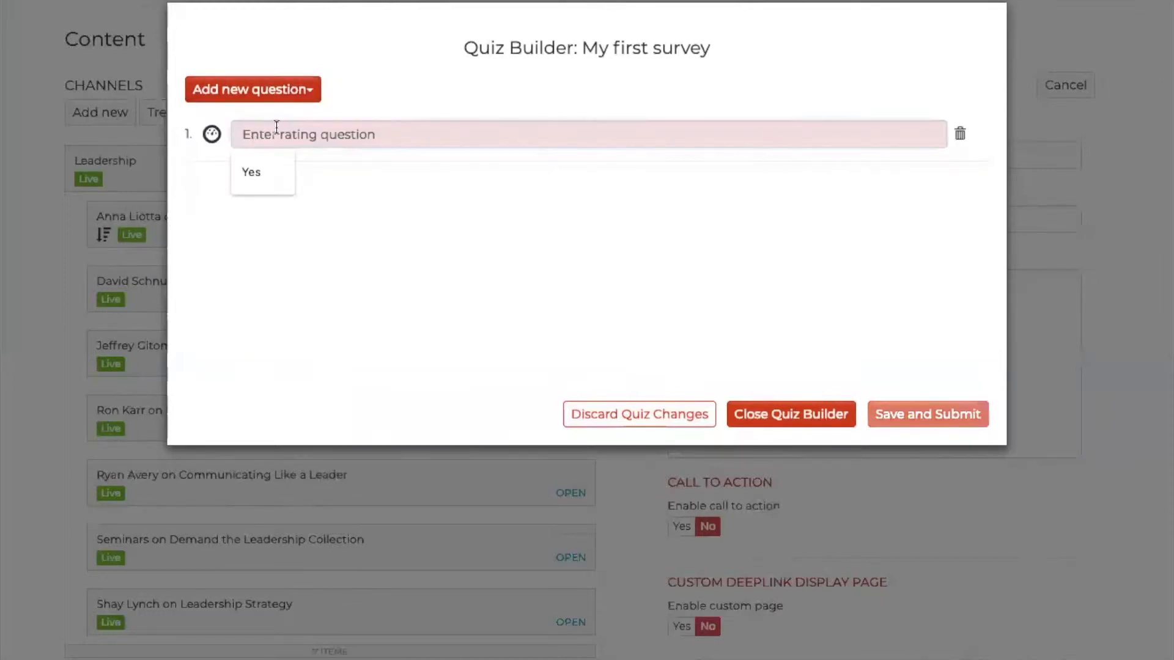
{"action": "type", "text": "How"}
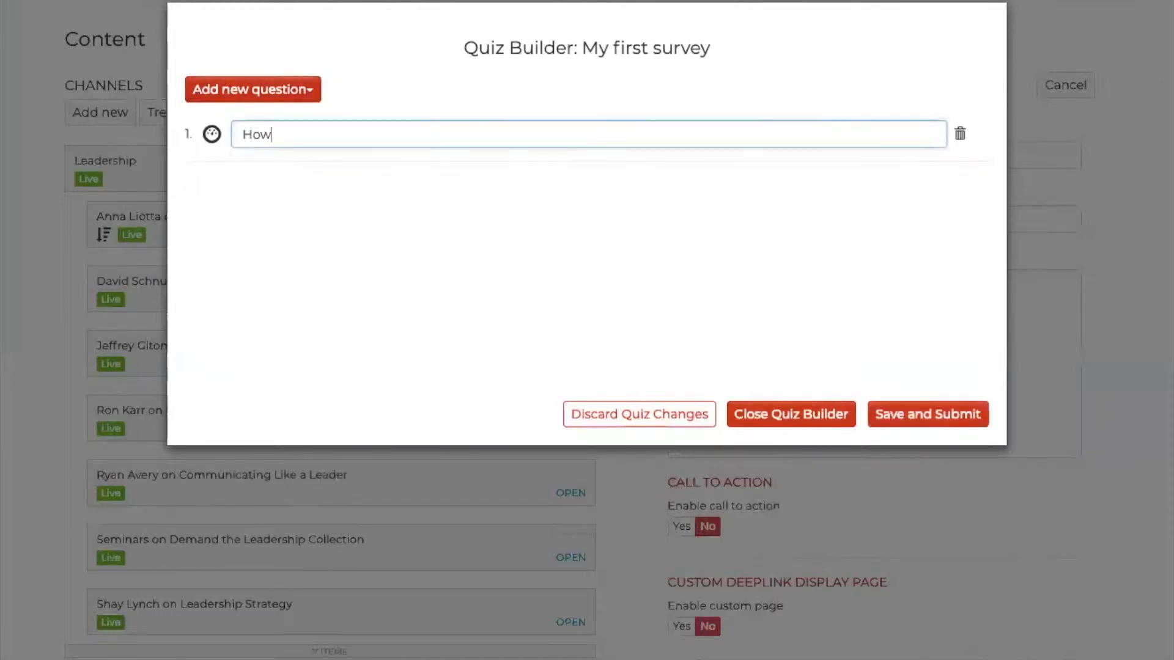
{"action": "type", "text": " much did you like this session"}
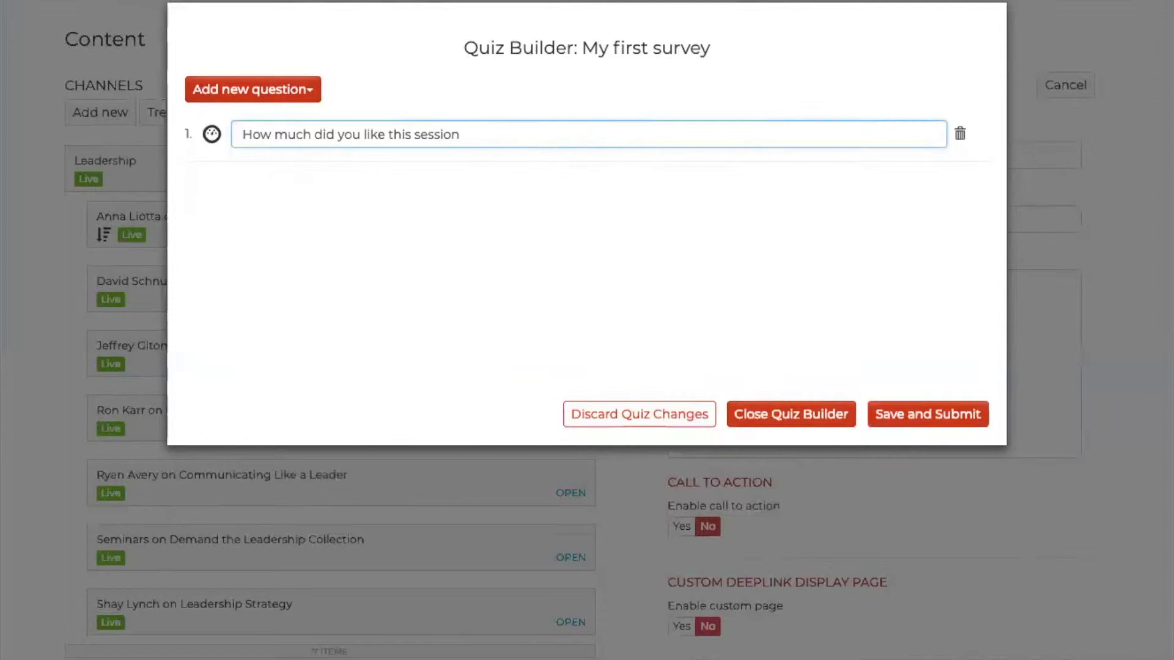
{"action": "type", "text": " - Rate 1 to 5?"}
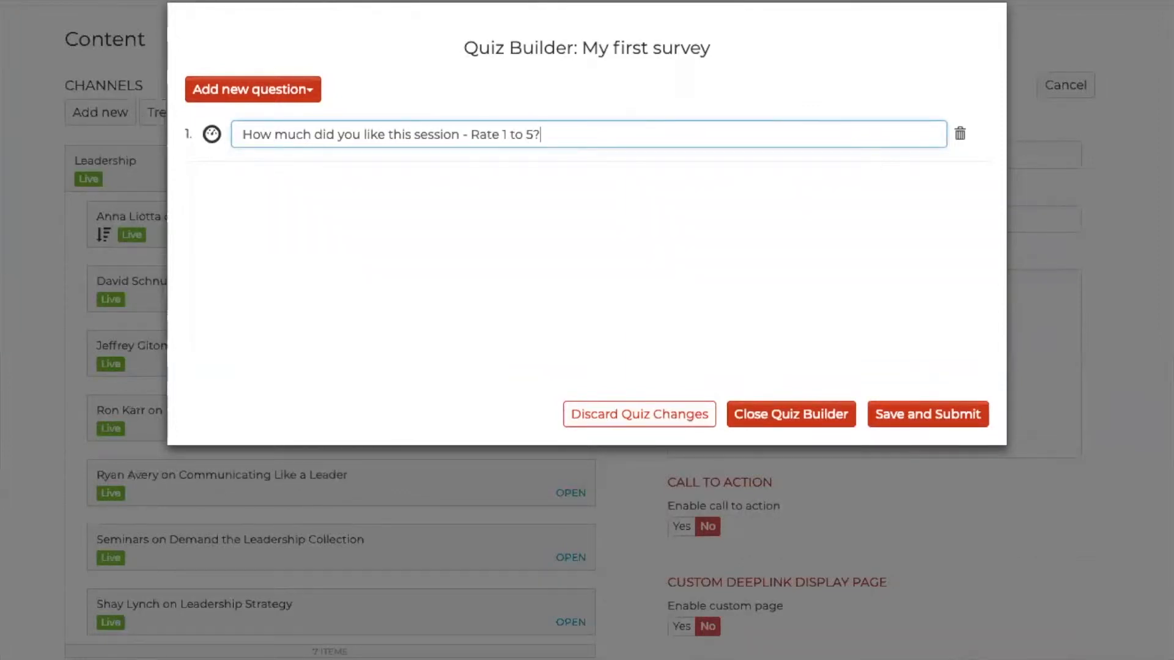
Add a short-answer question reading "Provide us any feedback here.", then save and submit the survey and return to the episode list.
{"action": "left_click", "coordinate": [251, 92]}
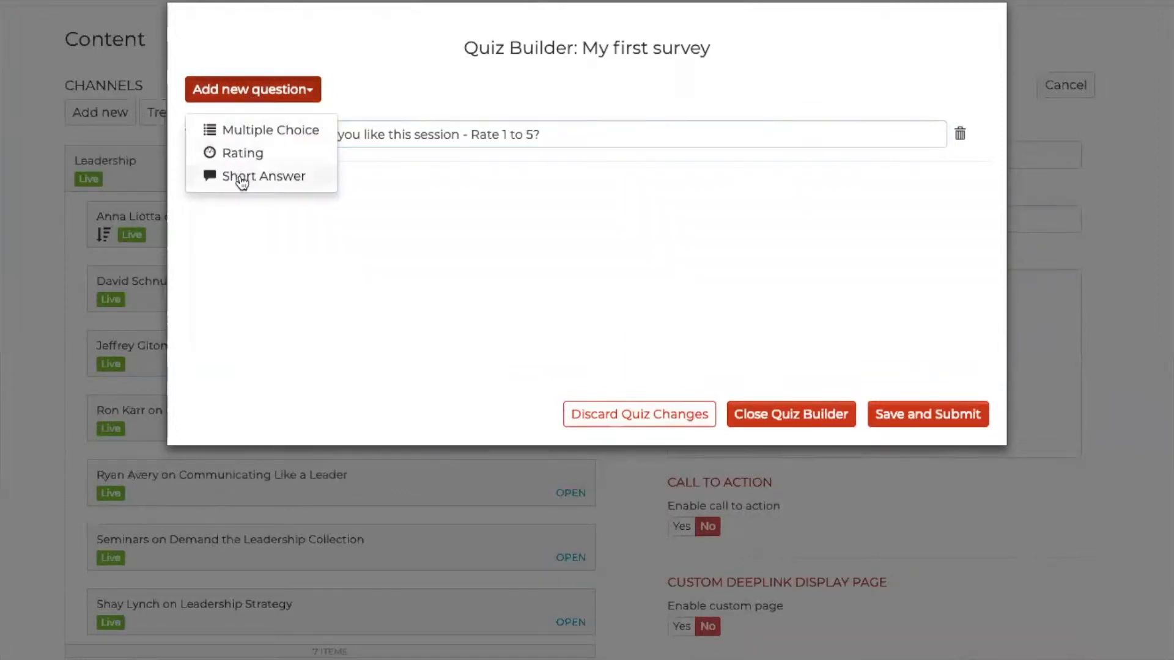
{"action": "left_click", "coordinate": [239, 177]}
{"action": "left_click", "coordinate": [259, 194]}
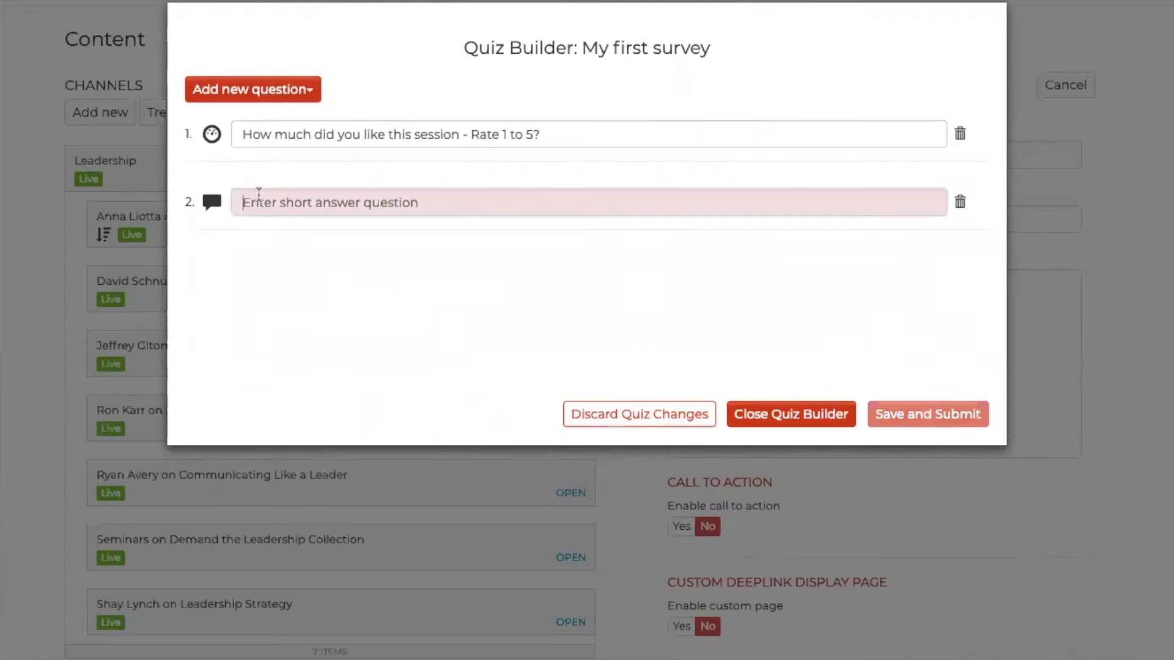
{"action": "type", "text": "Provide us"}
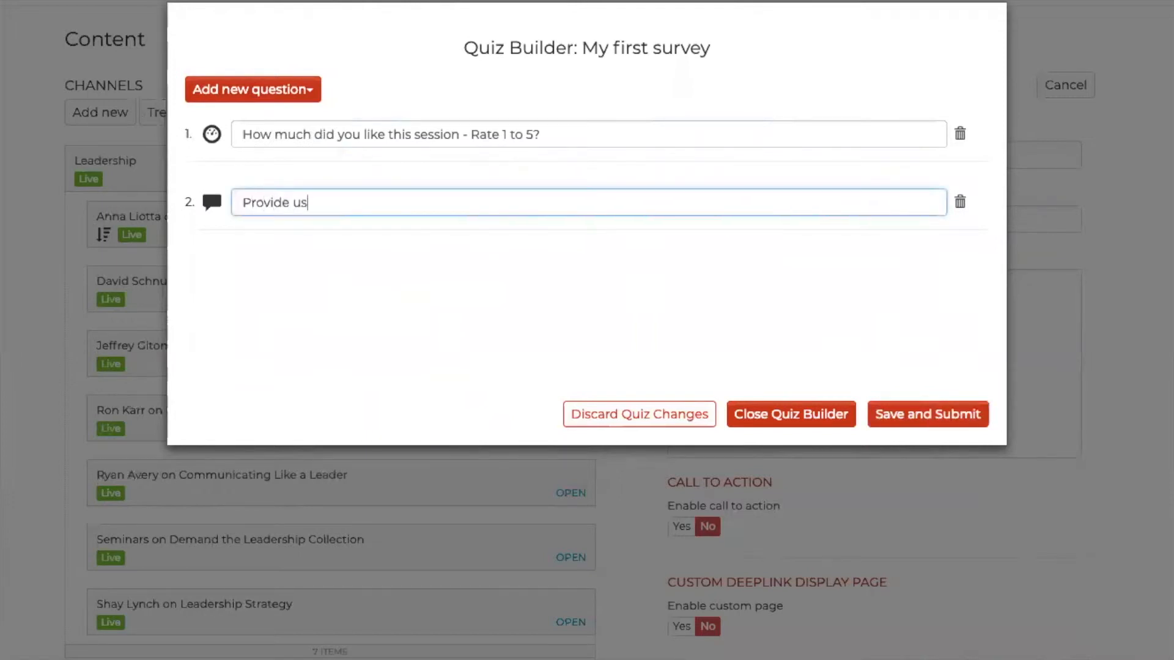
{"action": "type", "text": " any feedback here."}
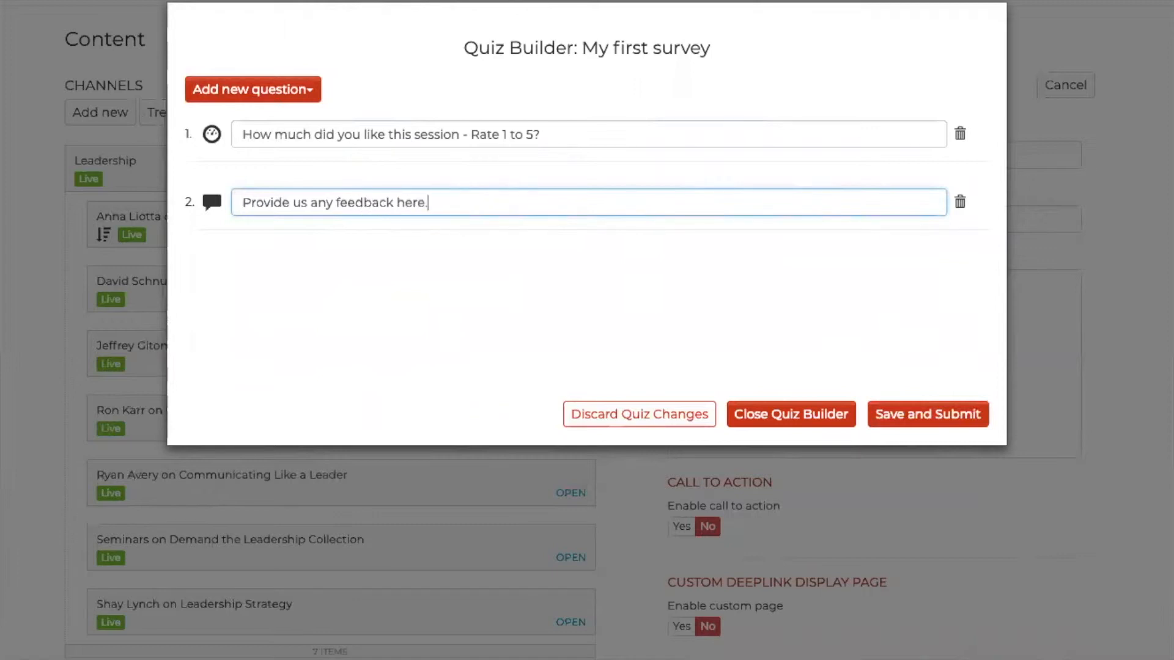
{"action": "left_click", "coordinate": [899, 412]}
{"action": "left_click", "coordinate": [818, 328]}
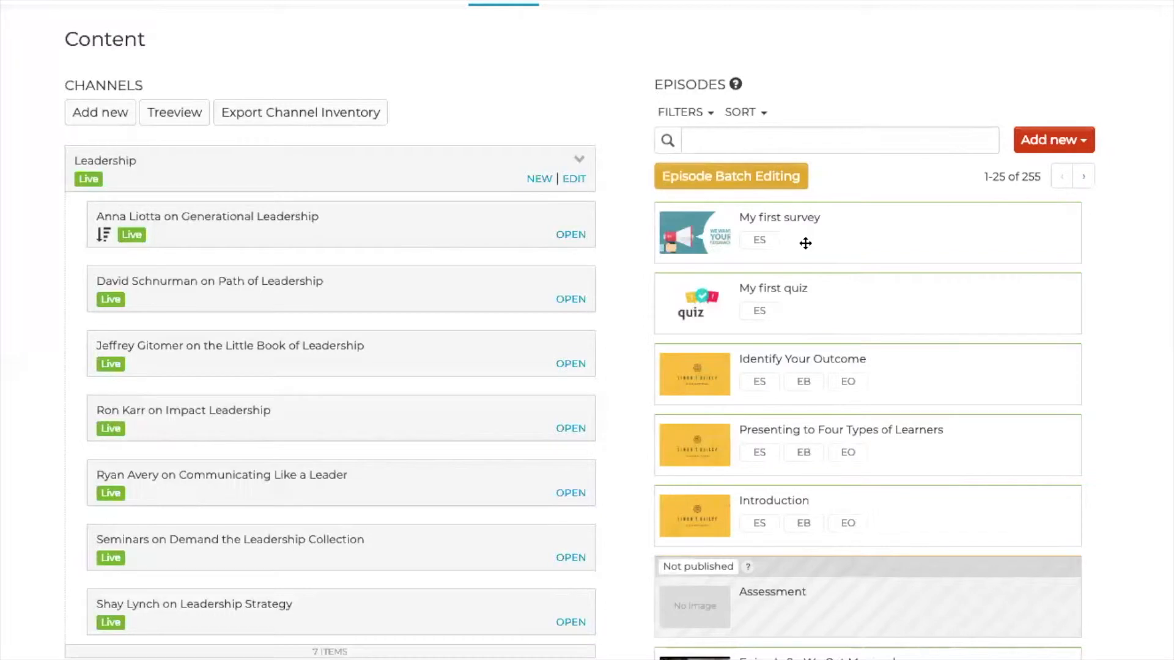
Place "My first quiz" first in the Generational Leadership channel and "My first survey" last in the Path of Leadership channel.
{"action": "left_click", "coordinate": [567, 235]}
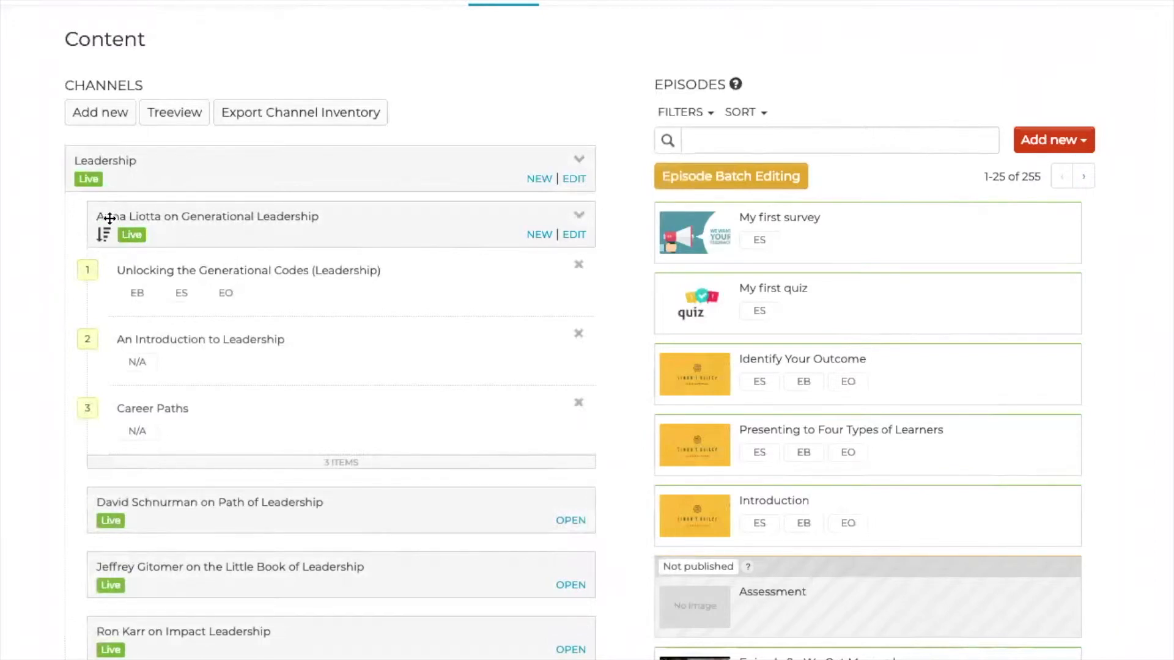
{"action": "left_click_drag", "start_coordinate": [801, 296], "coordinate": [317, 280]}
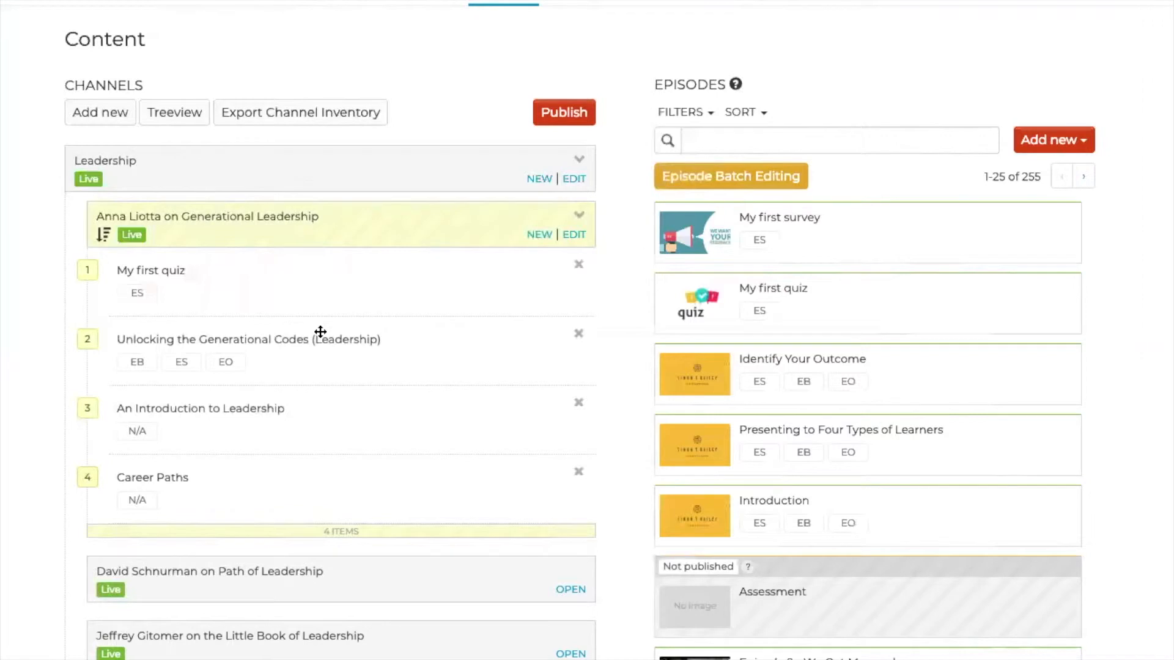
{"action": "scroll", "coordinate": [344, 374], "scroll_direction": "down", "scroll_amount": 3}
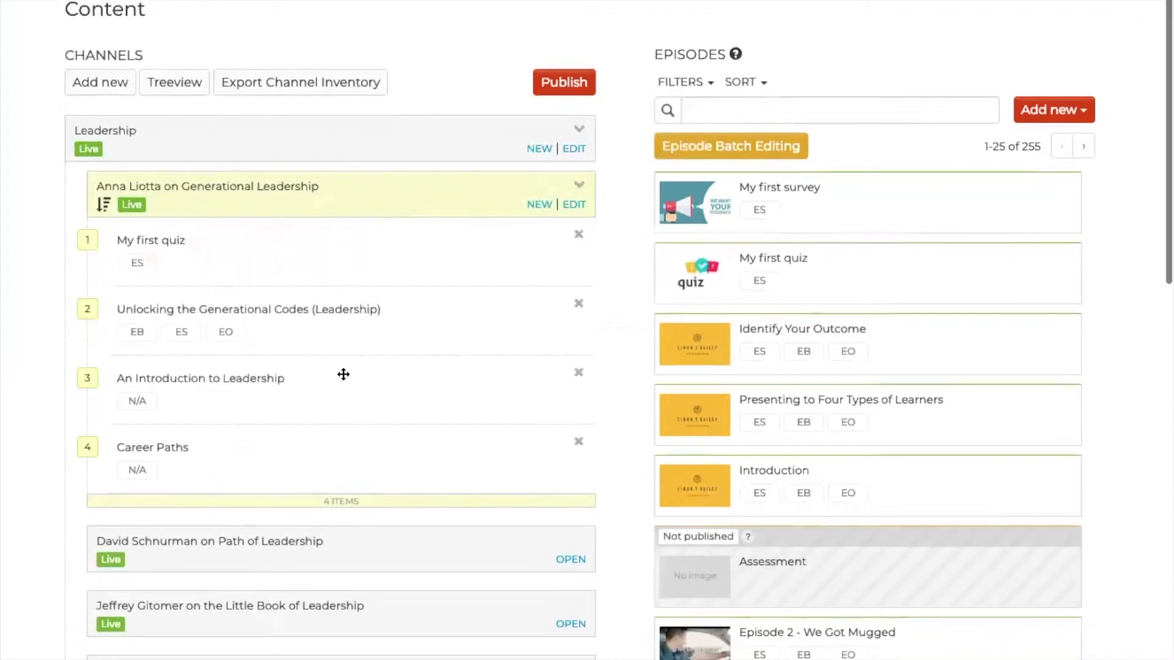
{"action": "left_click", "coordinate": [571, 493]}
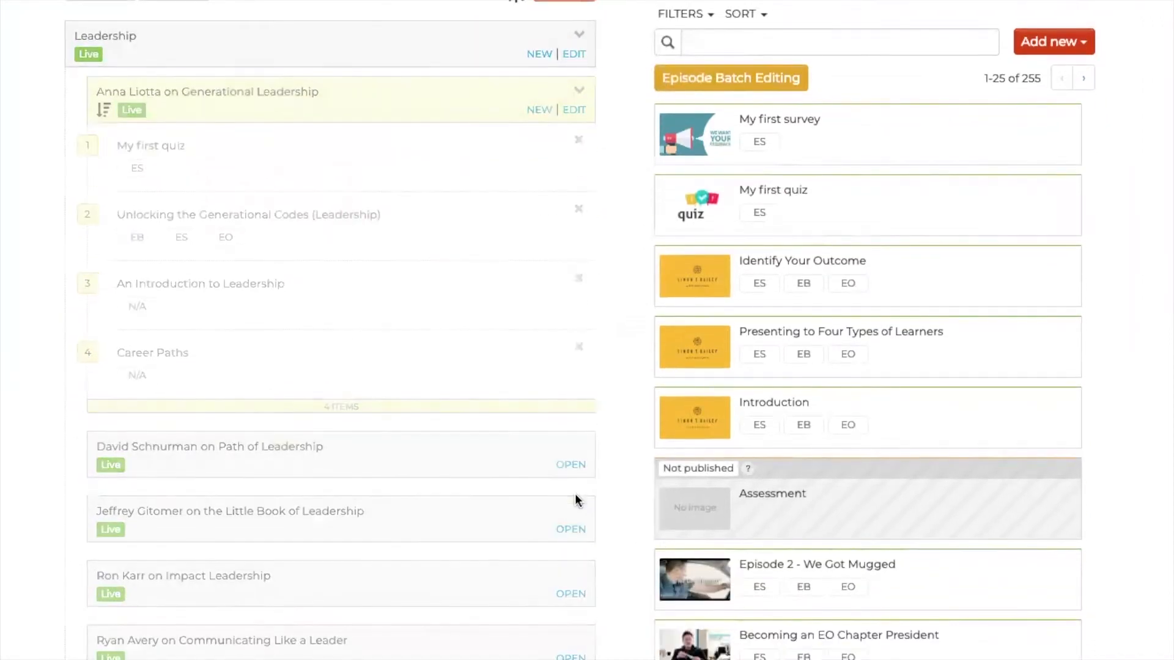
{"action": "scroll", "coordinate": [488, 417], "scroll_direction": "down", "scroll_amount": 2}
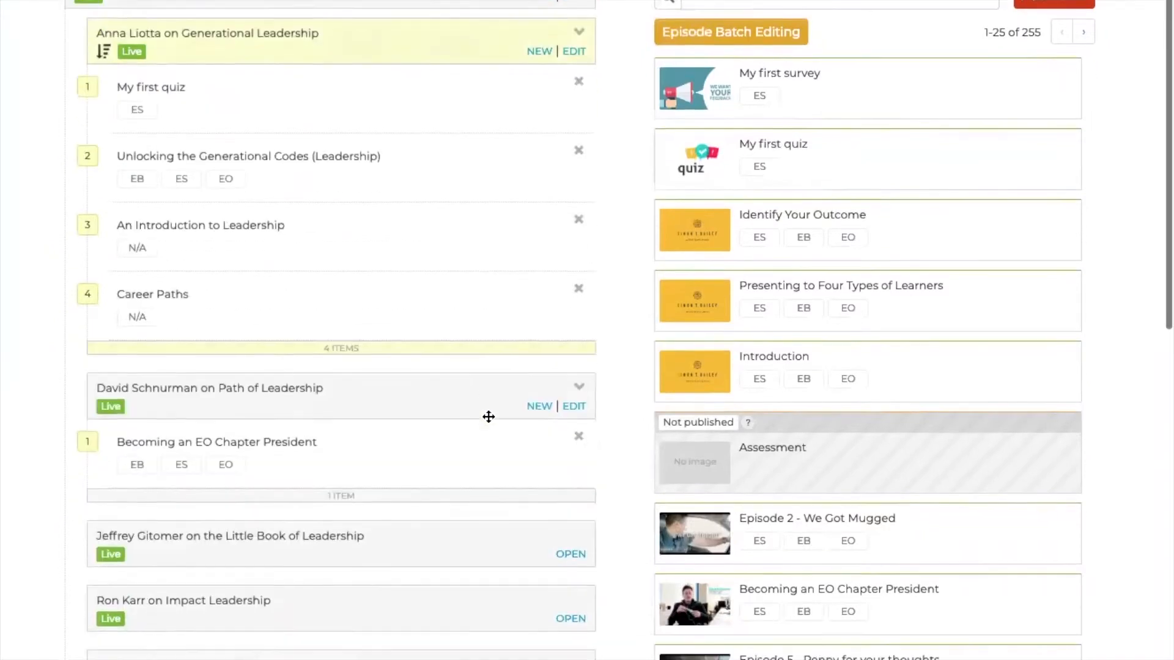
{"action": "left_click_drag", "start_coordinate": [803, 118], "coordinate": [292, 519]}
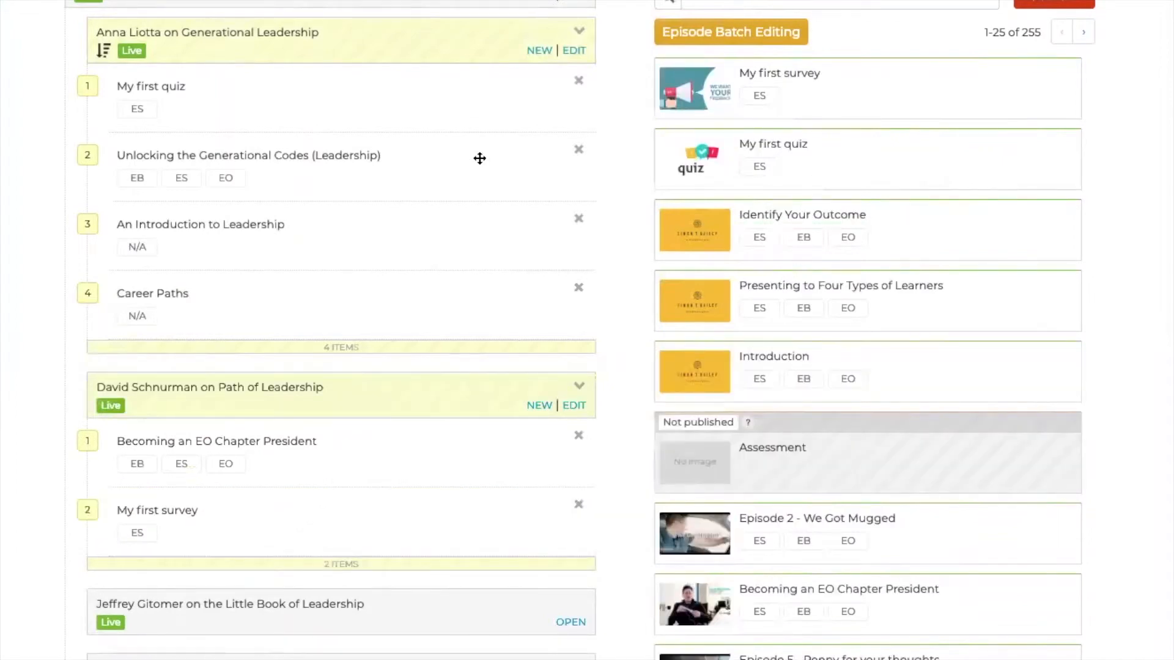
Publish the updated channel hierarchy and accept the publishing confirmation.
{"action": "scroll", "coordinate": [476, 158], "scroll_direction": "up", "scroll_amount": 1}
{"action": "scroll", "coordinate": [477, 159], "scroll_direction": "up", "scroll_amount": 1}
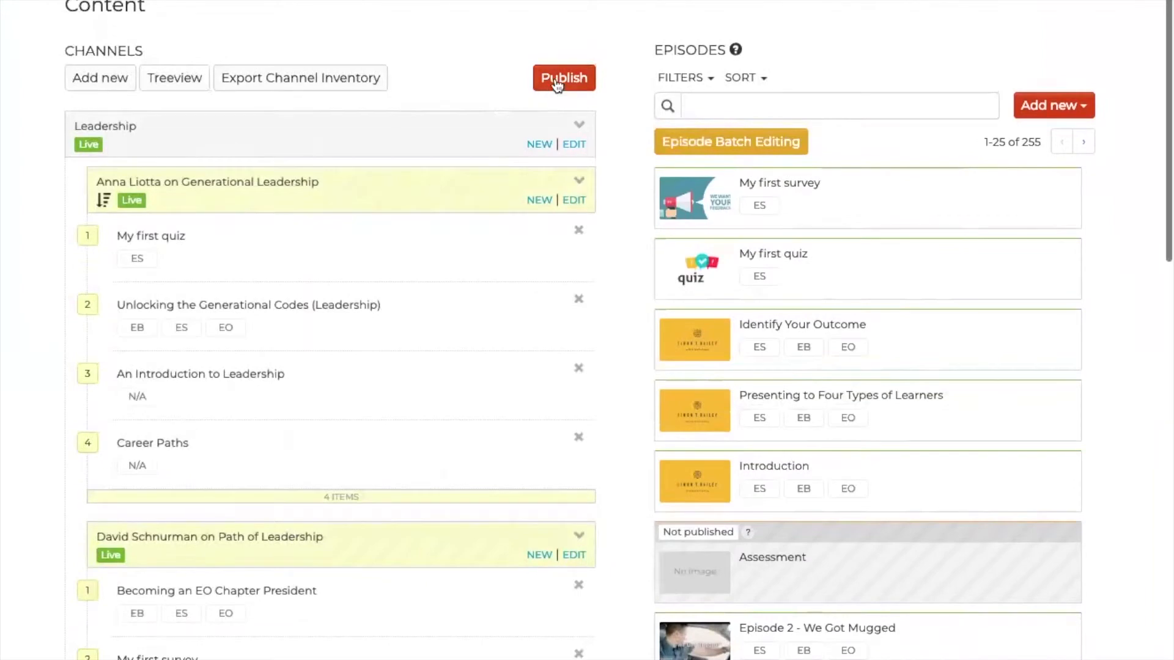
{"action": "left_click", "coordinate": [557, 80]}
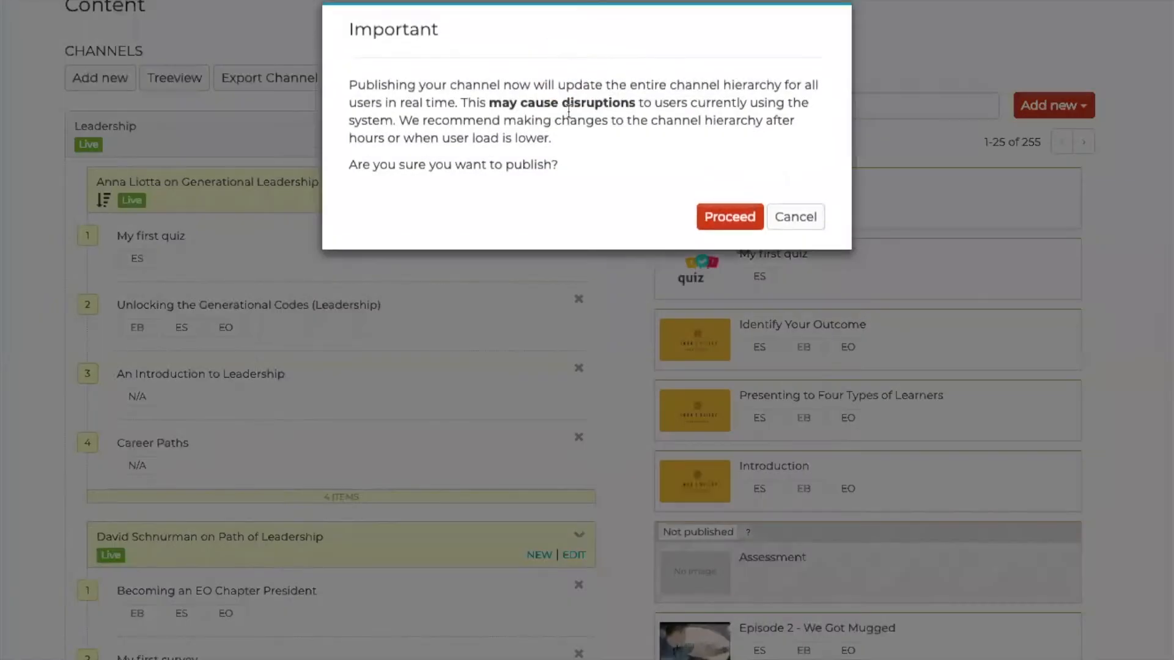
{"action": "left_click", "coordinate": [728, 217]}
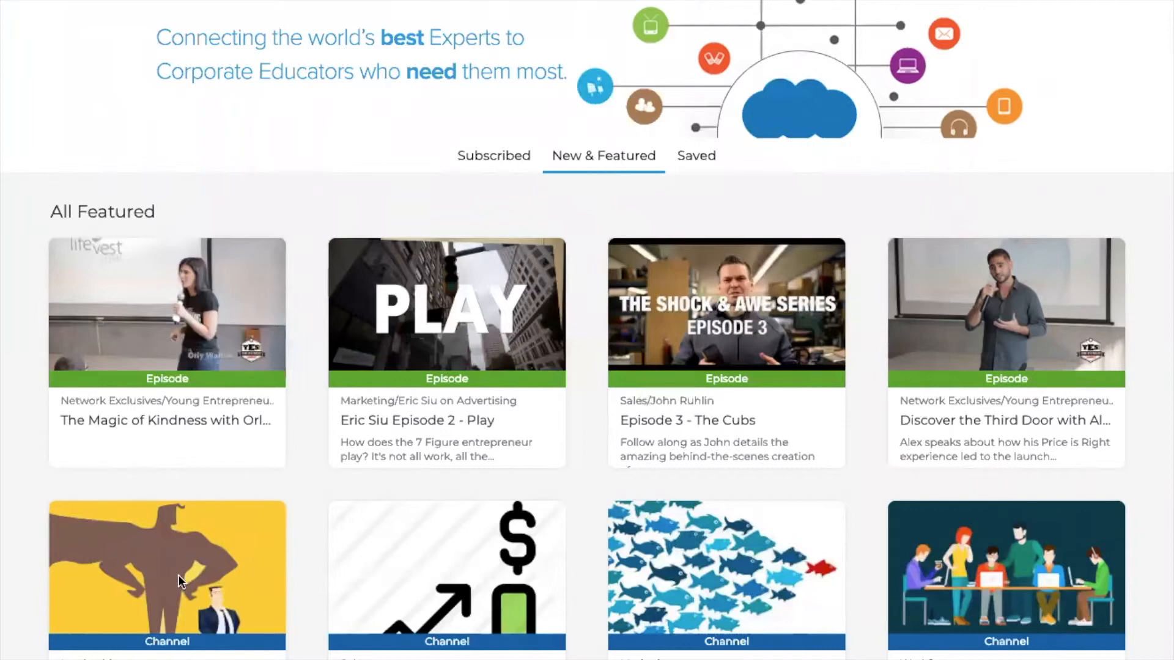
On the viewer-facing site, open the Leadership channel and expand its Generational Leadership channel to view the episodes.
{"action": "left_click", "coordinate": [174, 557]}
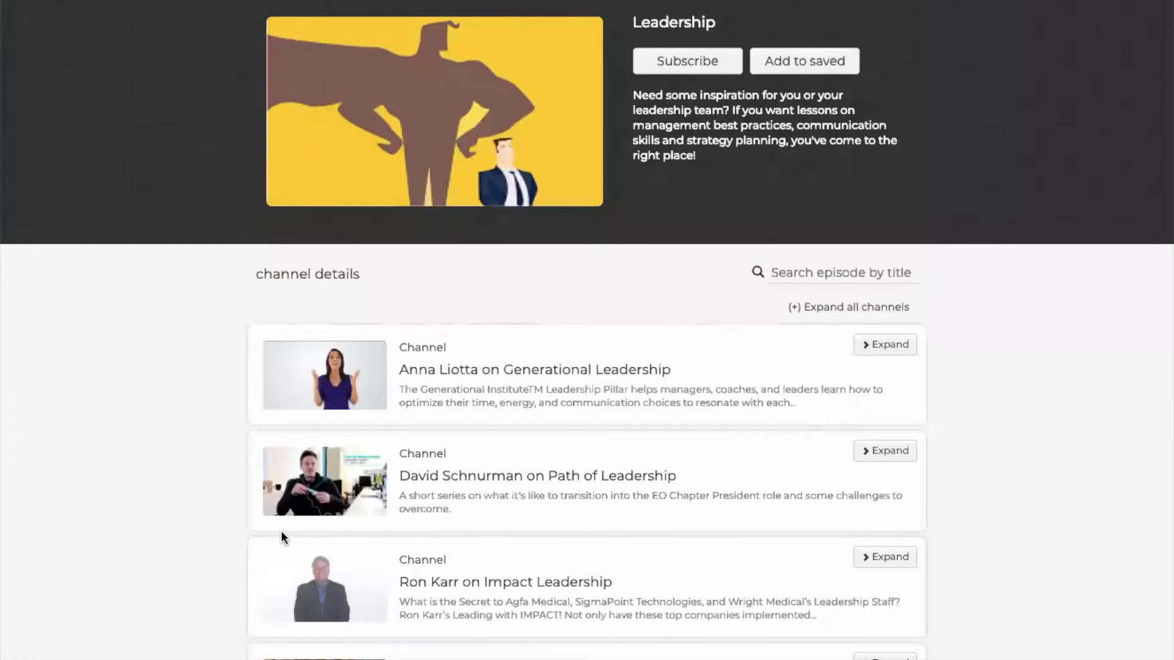
{"action": "left_click", "coordinate": [857, 346]}
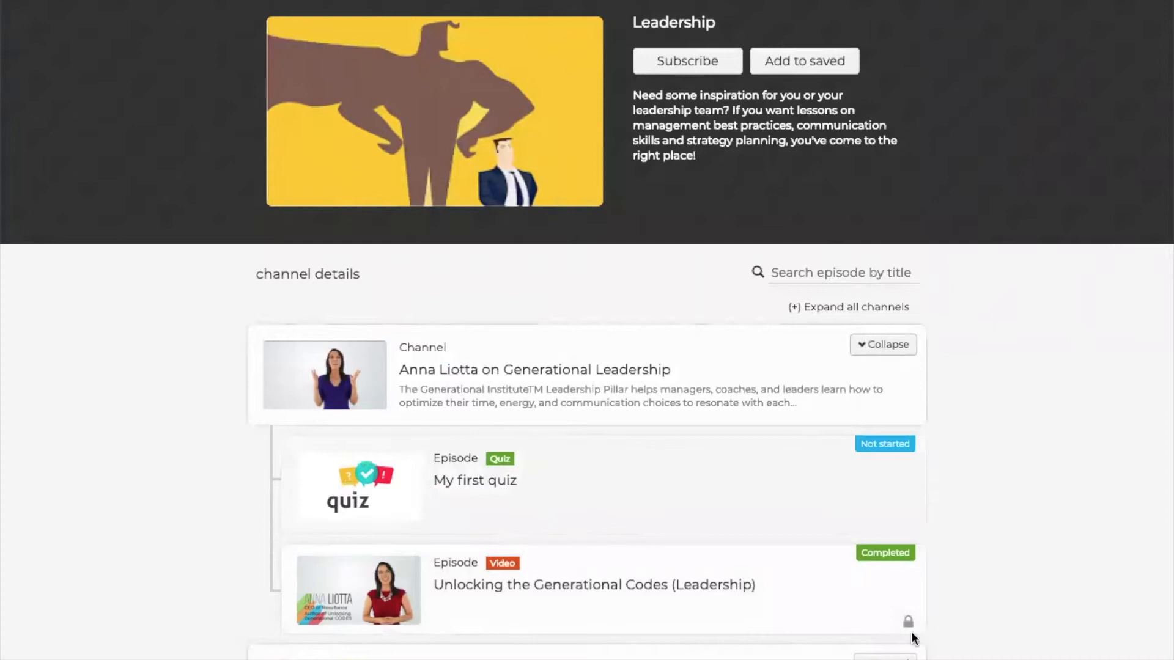
Take "My first quiz" with the answers Yes and Never, submit it, and continue to the next session, pausing its video.
{"action": "left_click", "coordinate": [464, 481]}
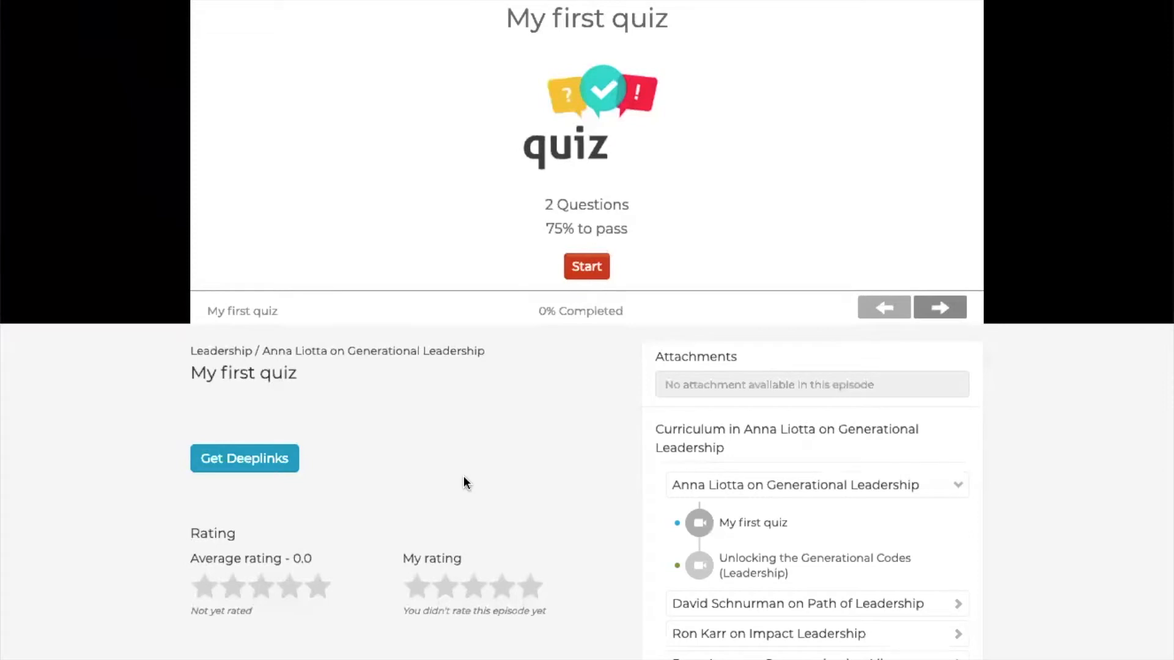
{"action": "left_click", "coordinate": [587, 271]}
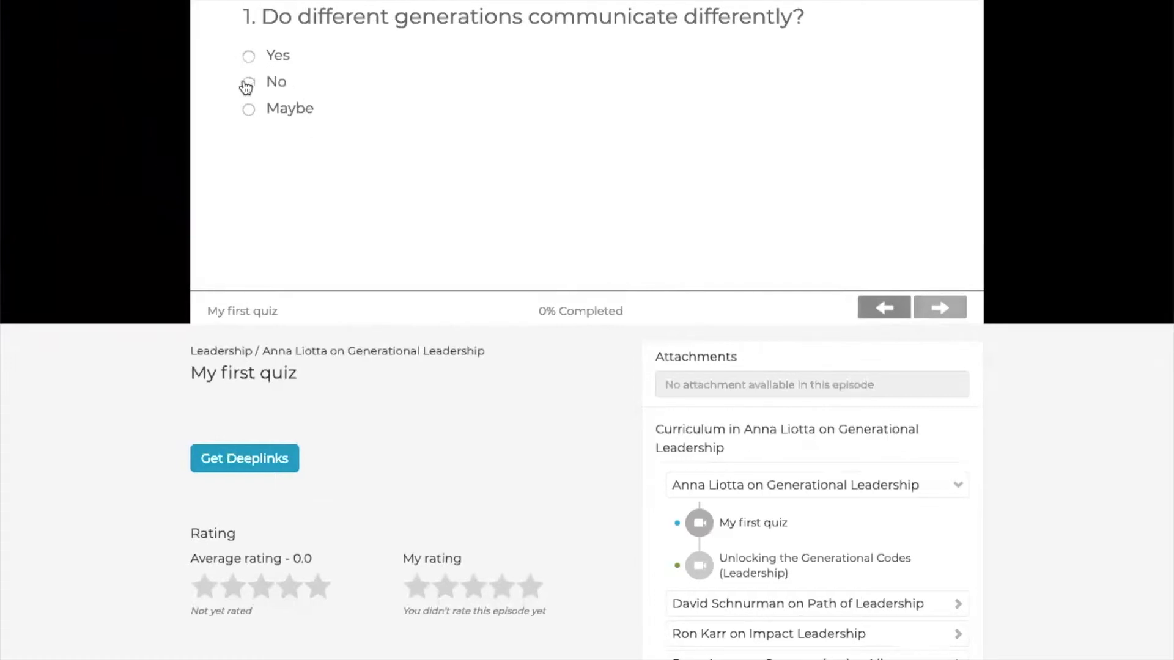
{"action": "left_click", "coordinate": [249, 57]}
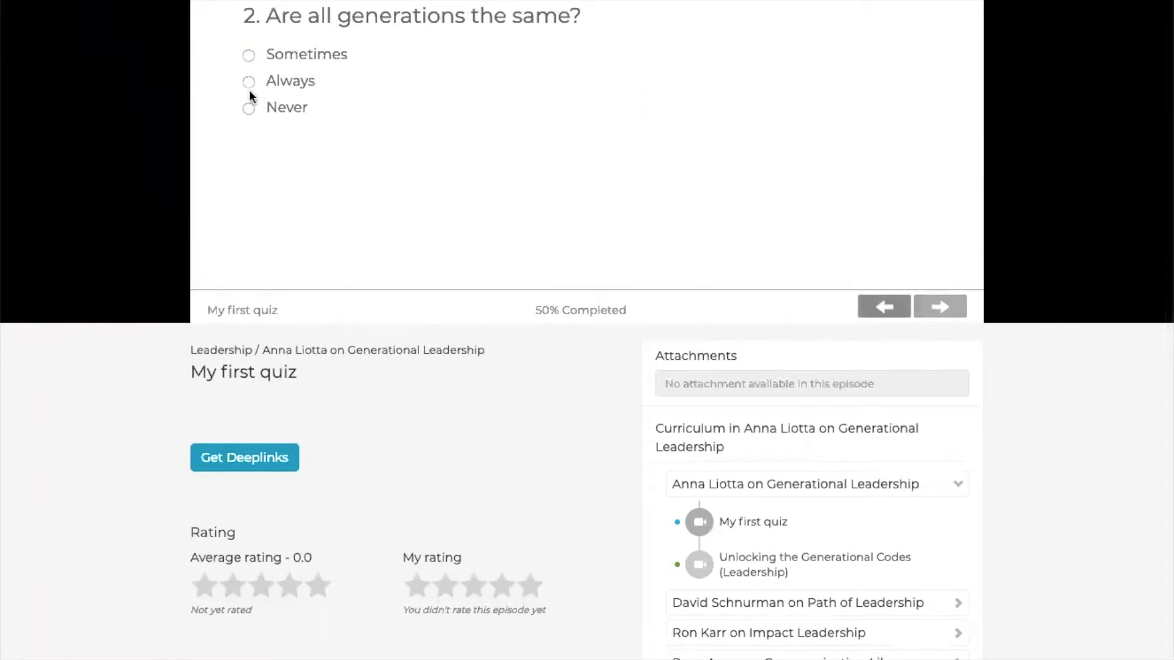
{"action": "left_click", "coordinate": [250, 110]}
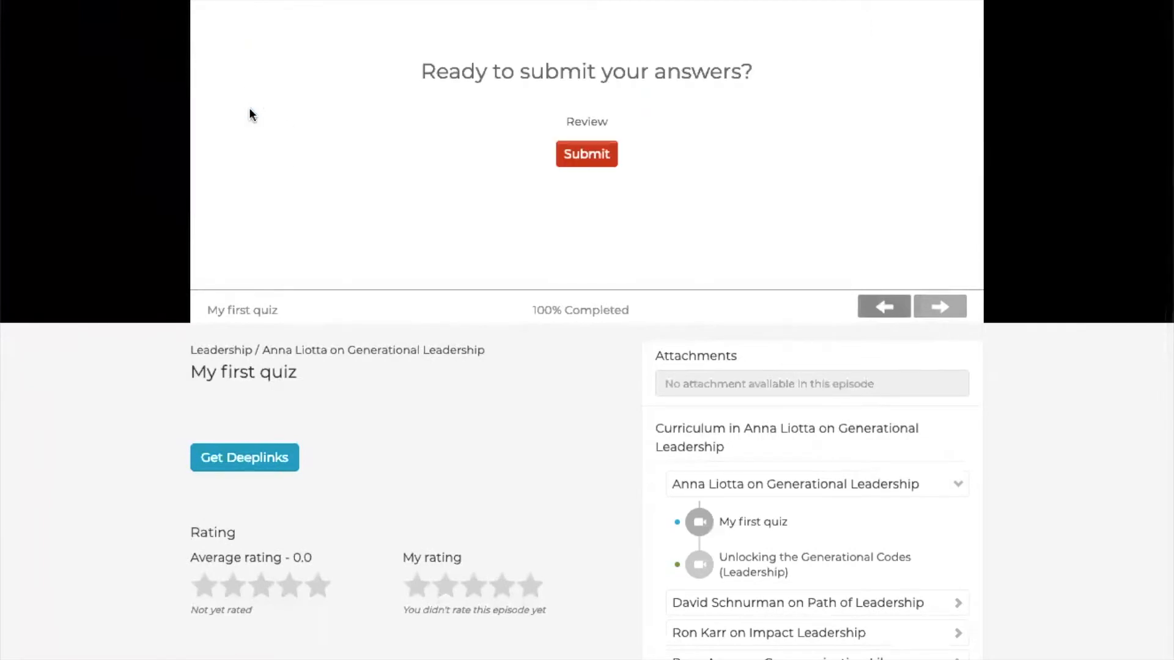
{"action": "left_click", "coordinate": [590, 158]}
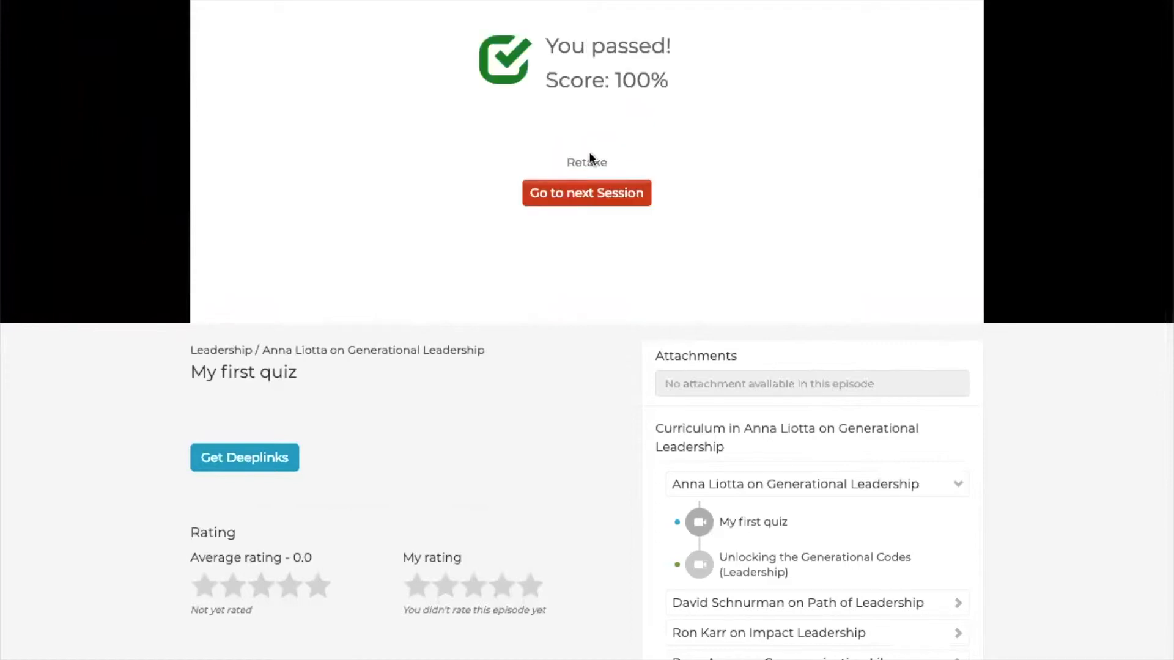
{"action": "left_click", "coordinate": [592, 194]}
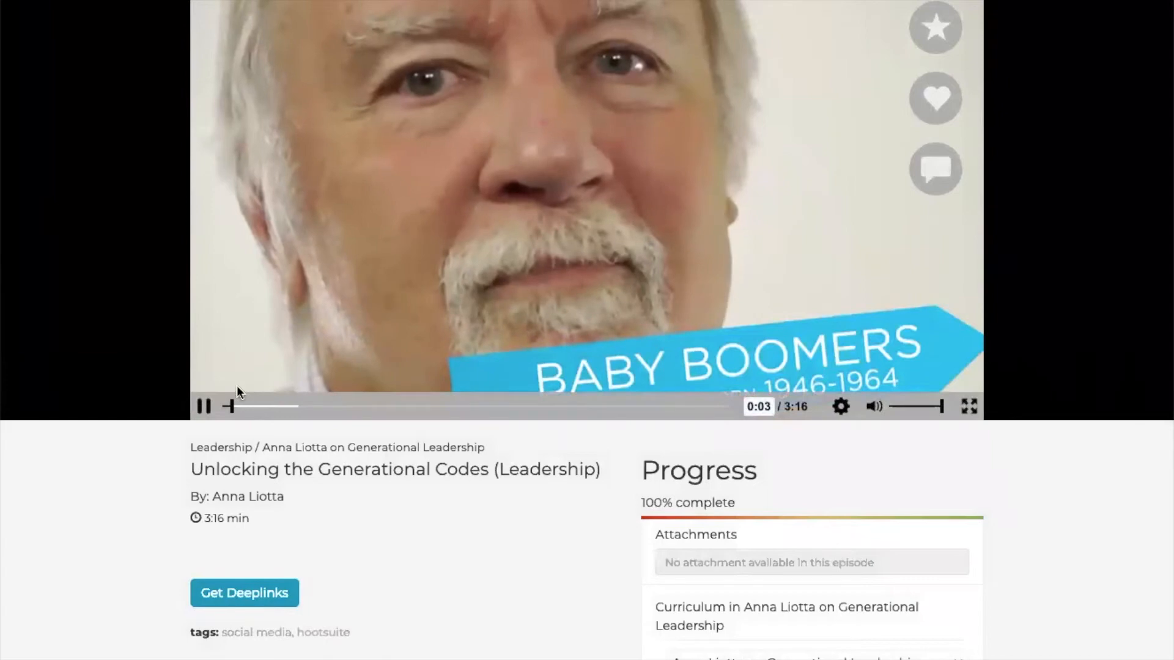
{"action": "left_click", "coordinate": [203, 408]}
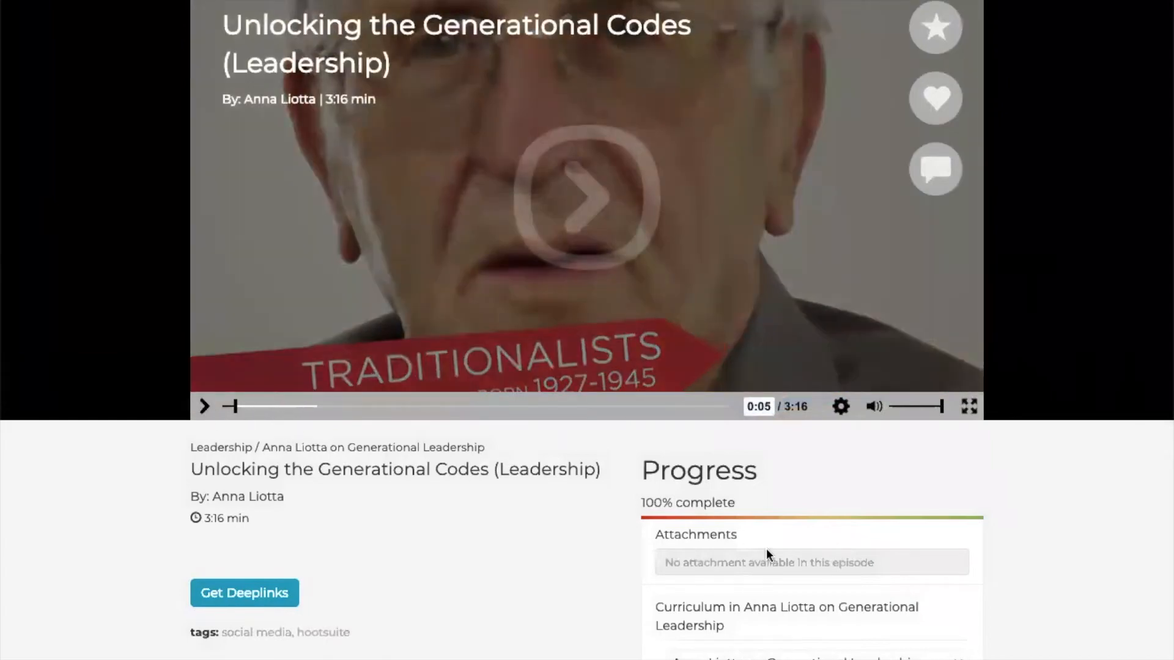
Play "Becoming an EO Chapter President" from the Path of Leadership channel and skip close to the end of the video.
{"action": "scroll", "coordinate": [769, 556], "scroll_direction": "down", "scroll_amount": 4}
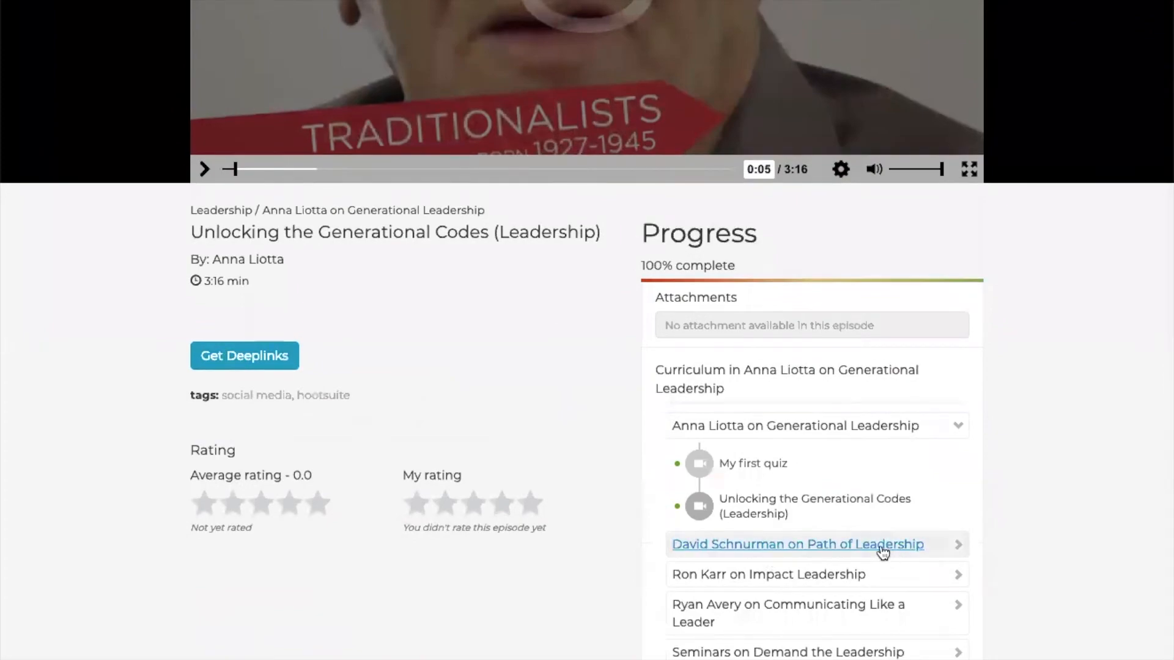
{"action": "left_click", "coordinate": [880, 551]}
{"action": "left_click", "coordinate": [789, 527]}
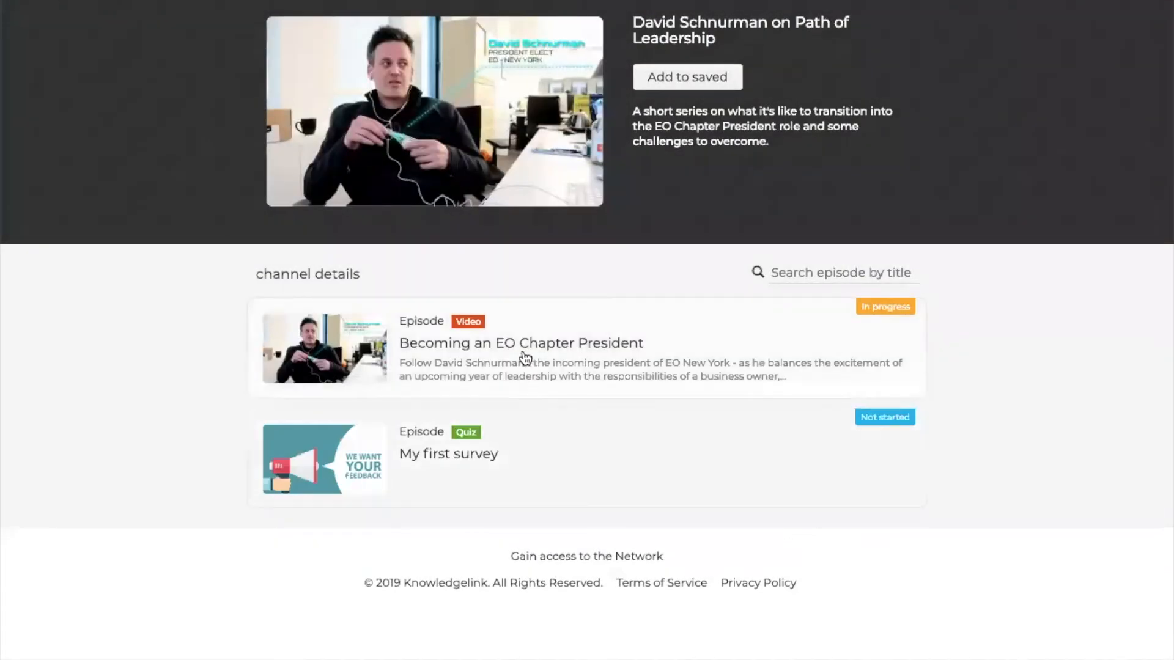
{"action": "left_click", "coordinate": [528, 349]}
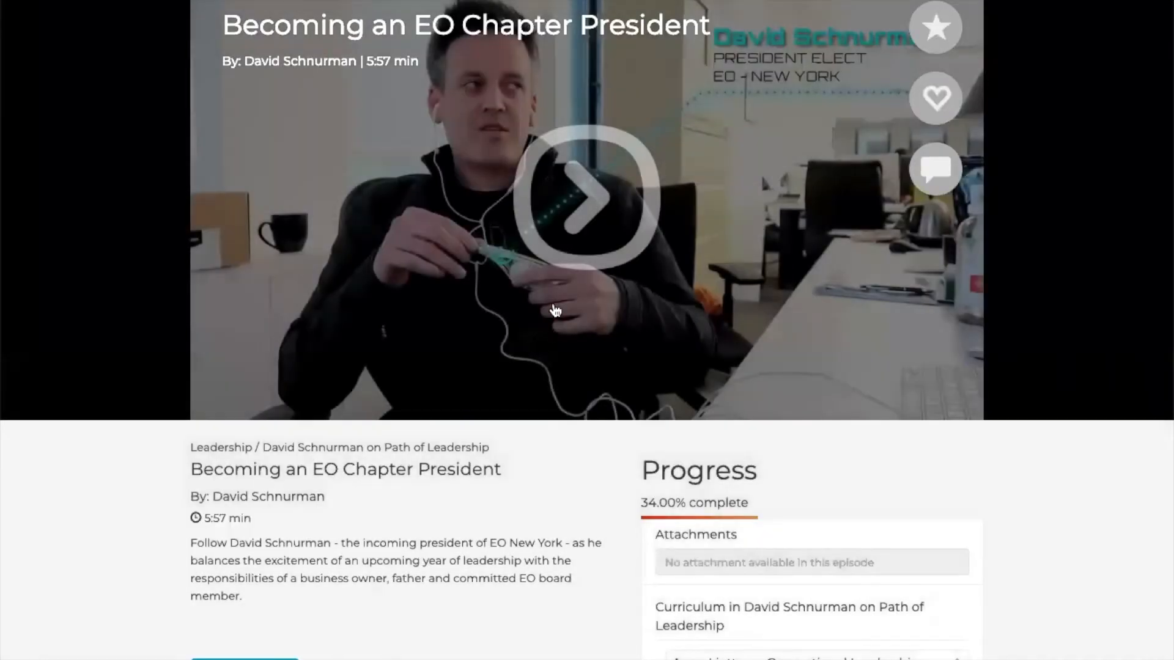
{"action": "left_click", "coordinate": [551, 279]}
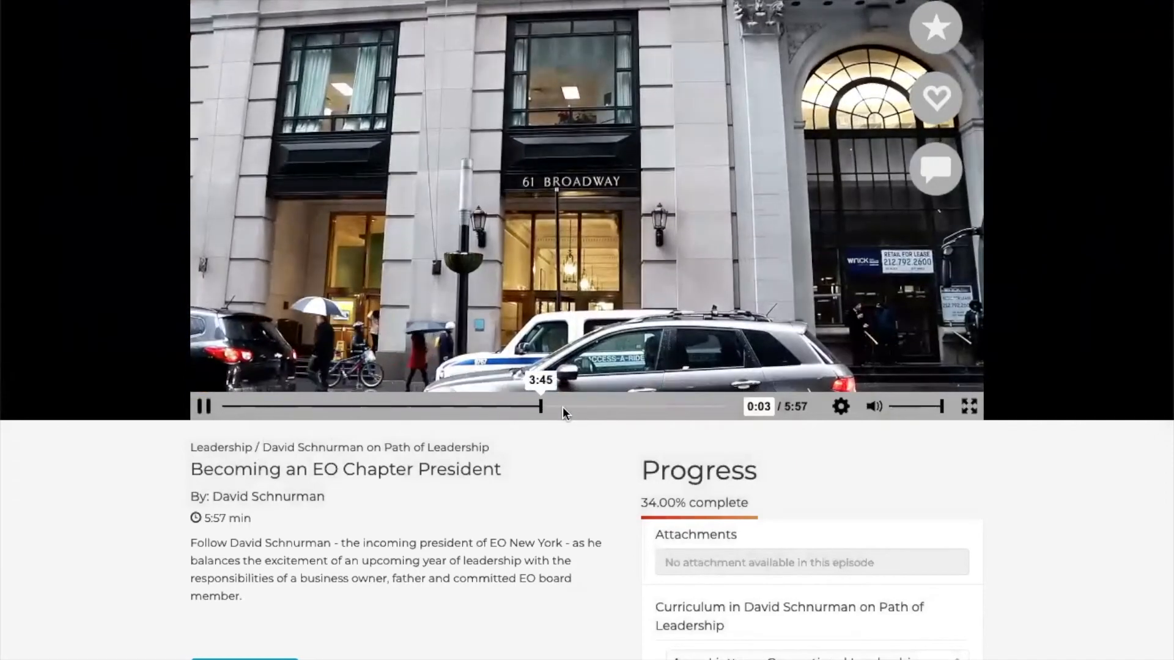
{"action": "left_click", "coordinate": [721, 408]}
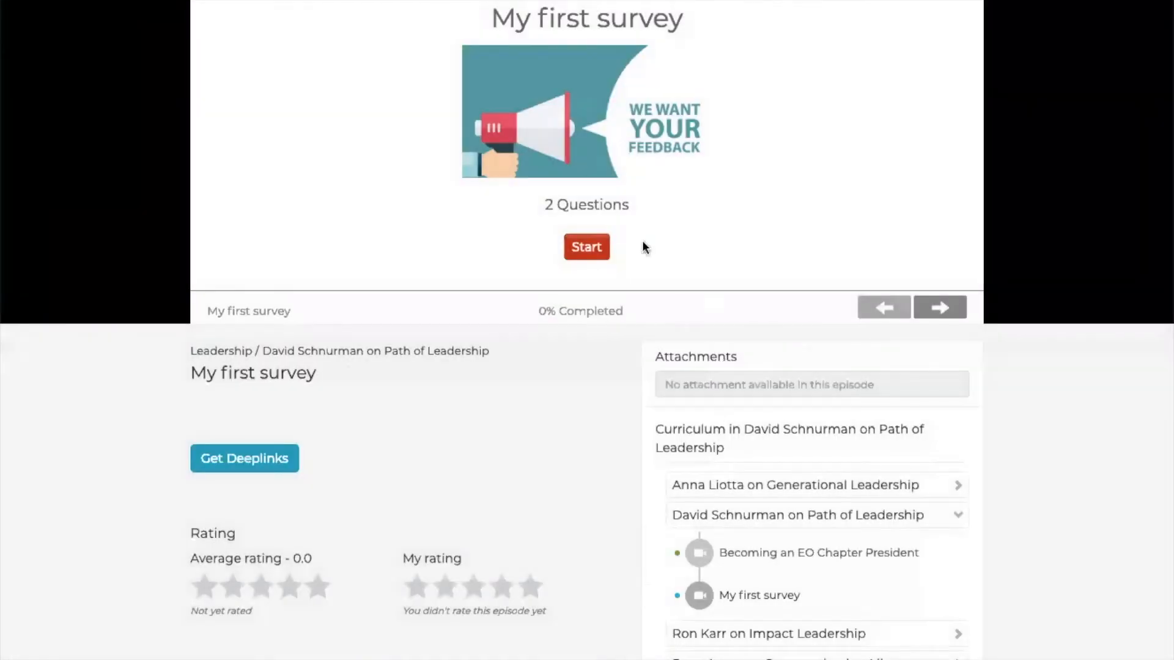
Take "My first survey" with a rating of 5 and the feedback "awesome session!", submit it, and continue to the next session.
{"action": "left_click", "coordinate": [588, 247]}
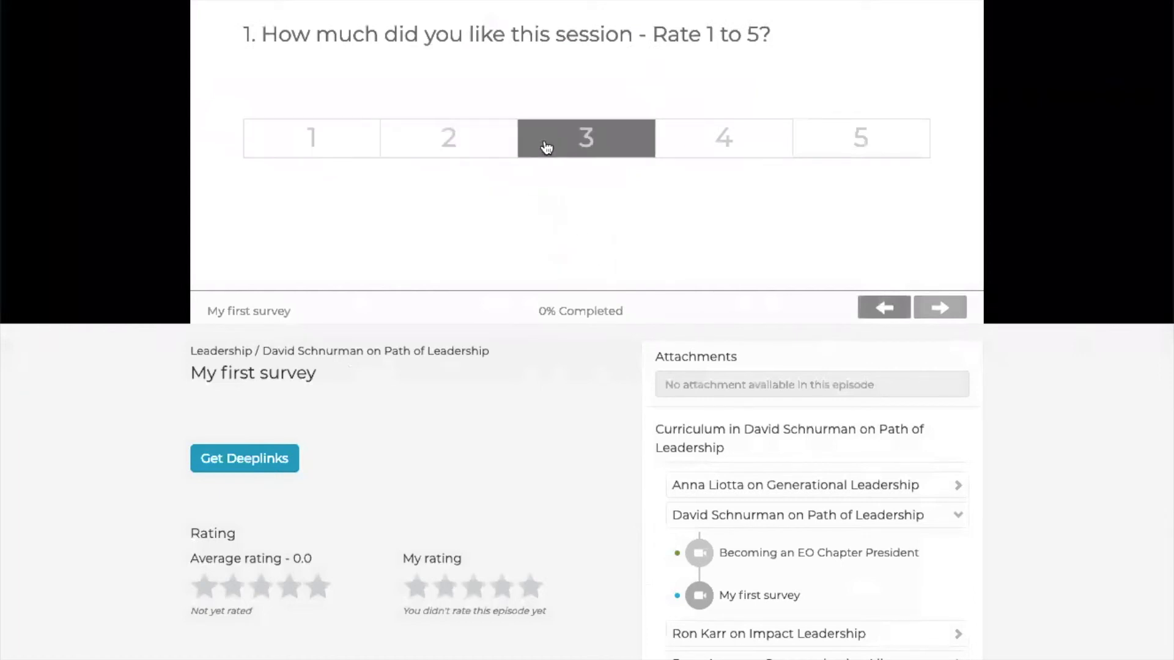
{"action": "left_click", "coordinate": [860, 144]}
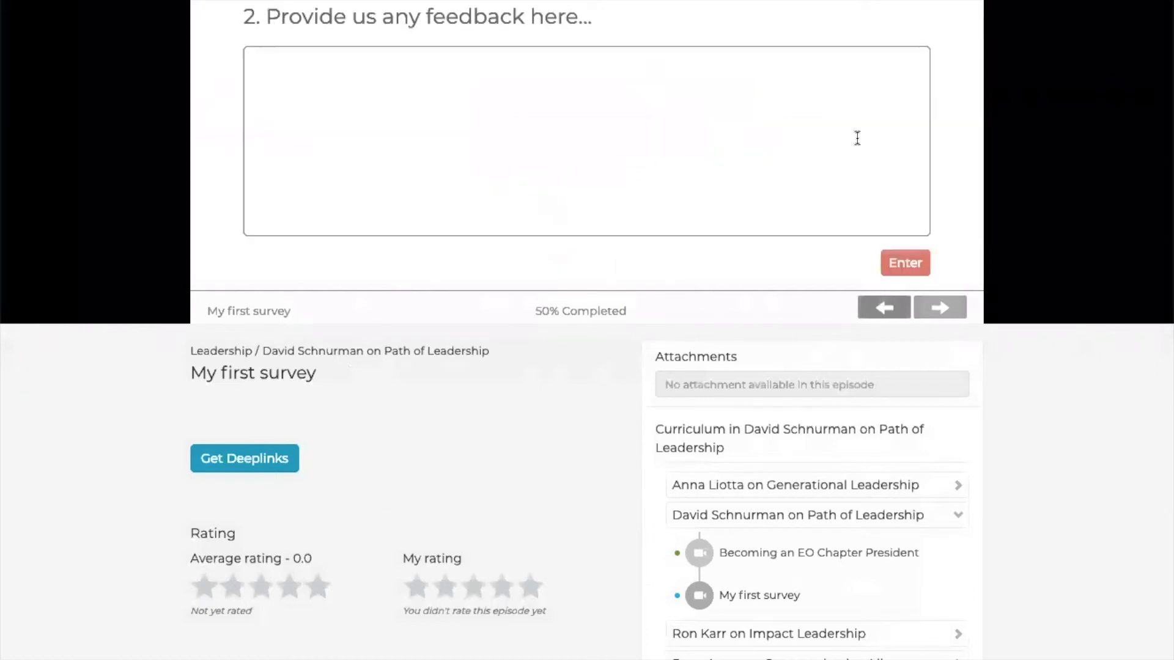
{"action": "left_click", "coordinate": [530, 112]}
{"action": "type", "text": "a"}
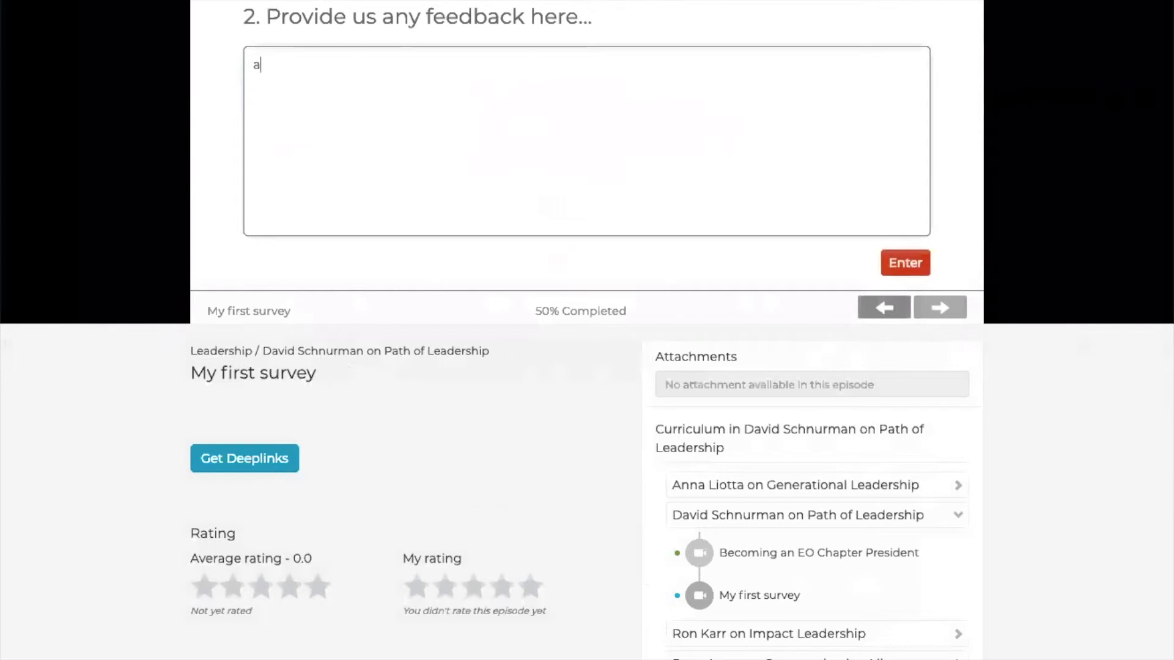
{"action": "type", "text": "wesome session!"}
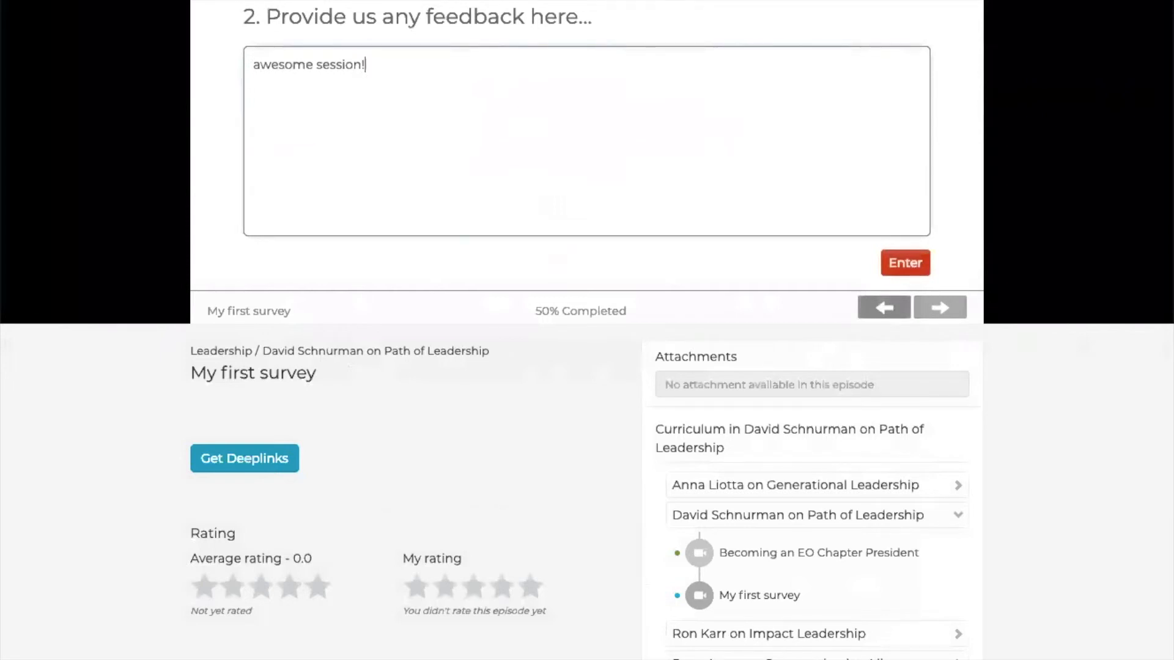
{"action": "left_click", "coordinate": [899, 263]}
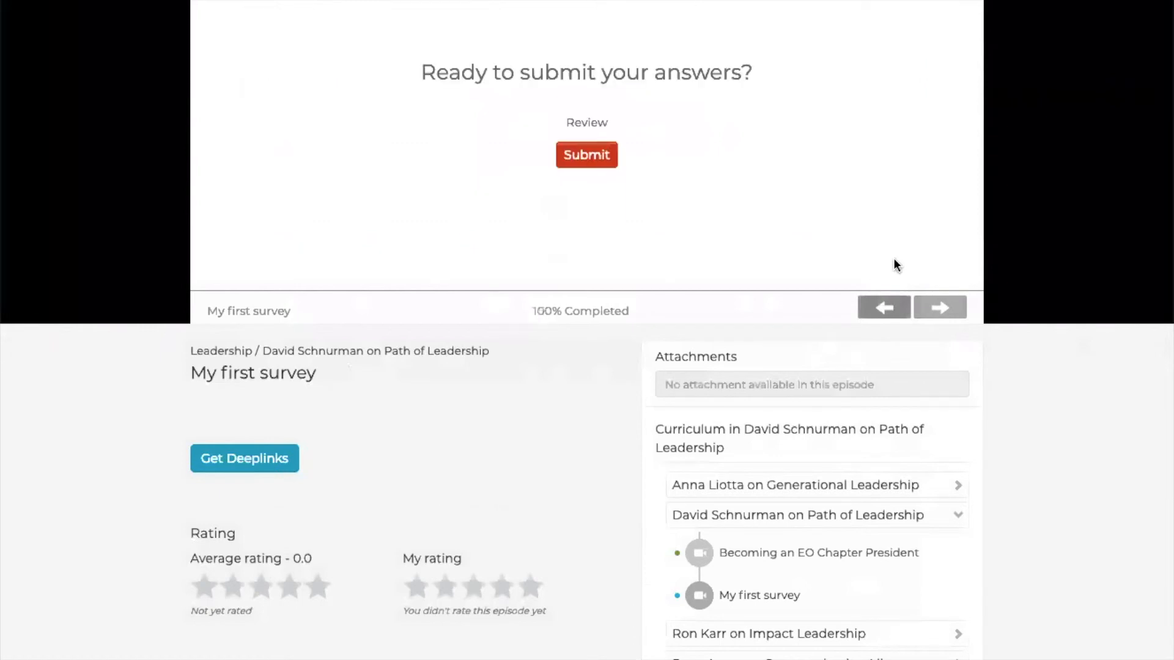
{"action": "left_click", "coordinate": [581, 159]}
{"action": "left_click", "coordinate": [582, 183]}
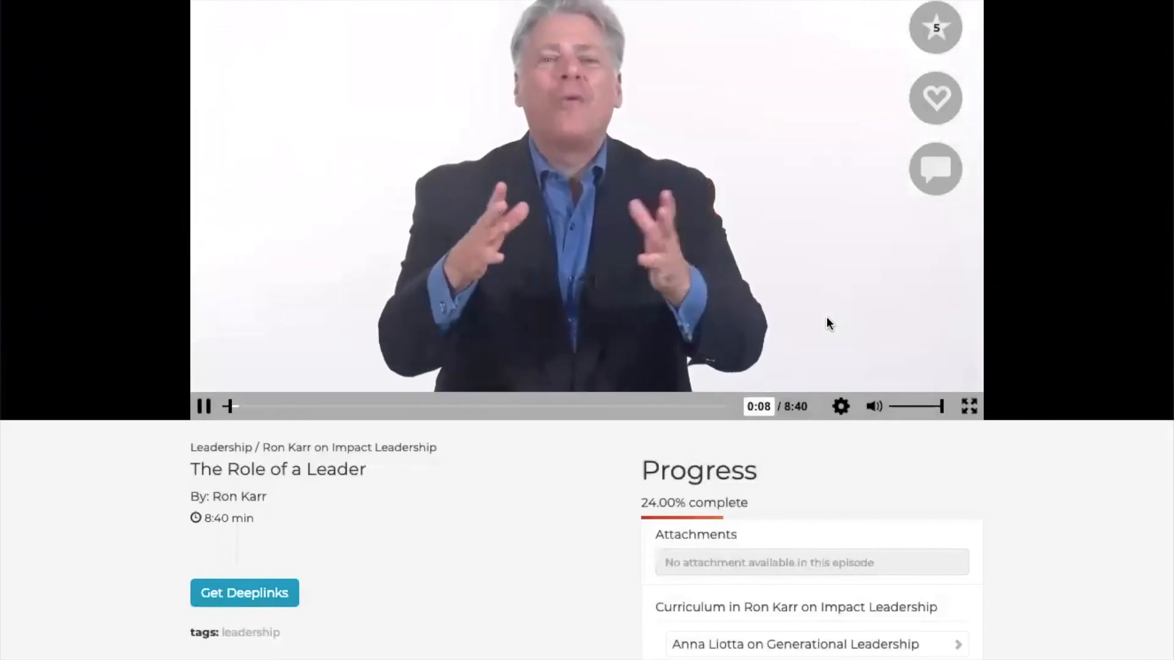
Go to the admin site's reports, search the Interactive user report by the learner's first name, and open that learner's episode results.
{"action": "left_click", "coordinate": [1112, 1]}
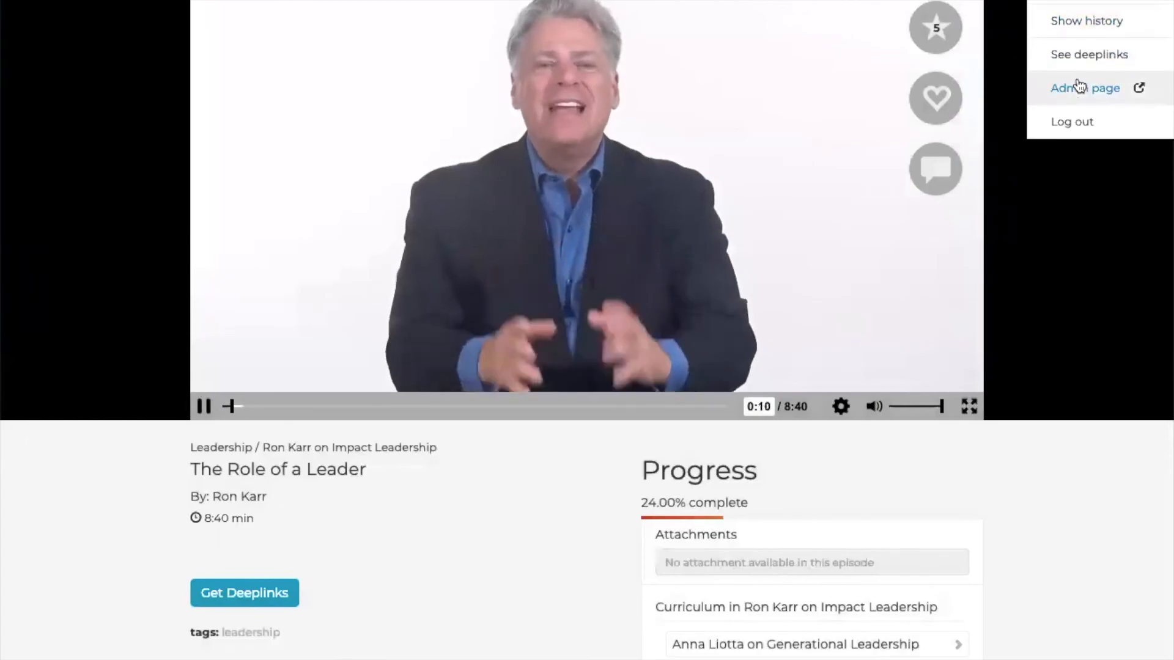
{"action": "left_click", "coordinate": [1079, 86]}
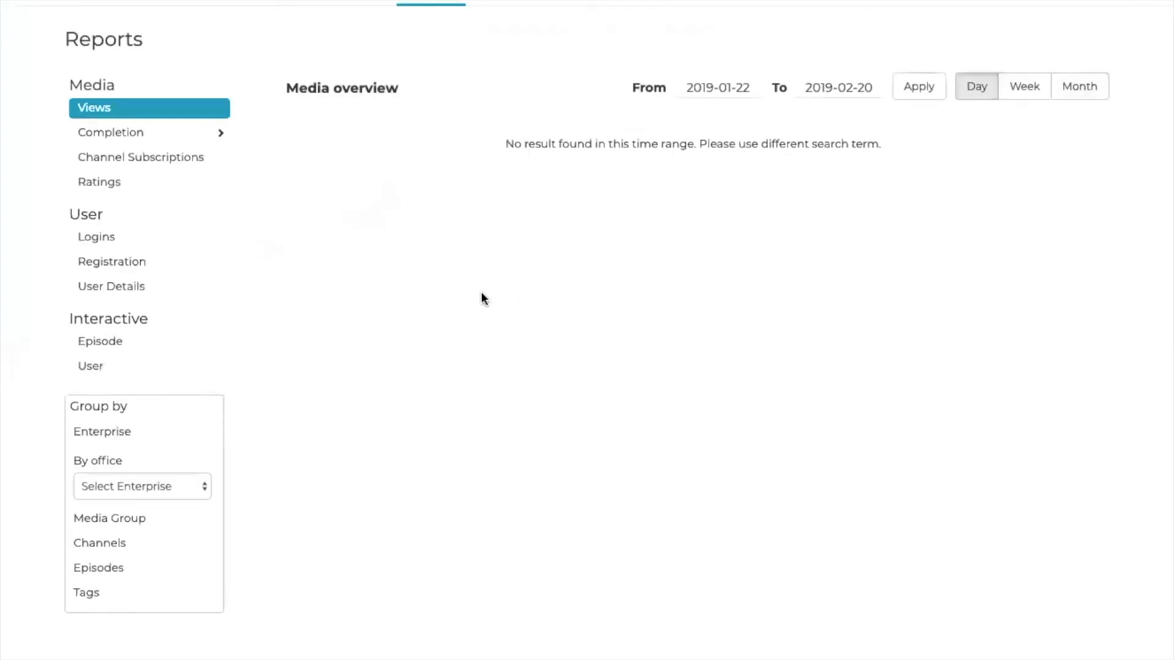
{"action": "left_click", "coordinate": [90, 367]}
{"action": "left_click", "coordinate": [614, 204]}
{"action": "type", "text": "jon"}
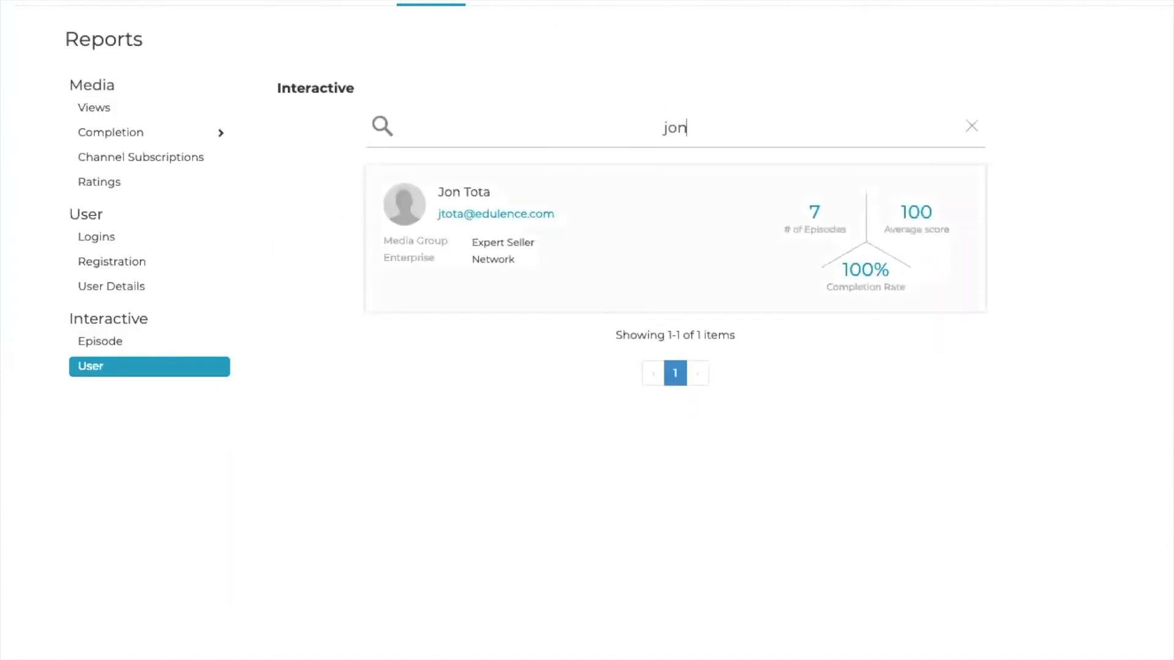
{"action": "left_click", "coordinate": [814, 220]}
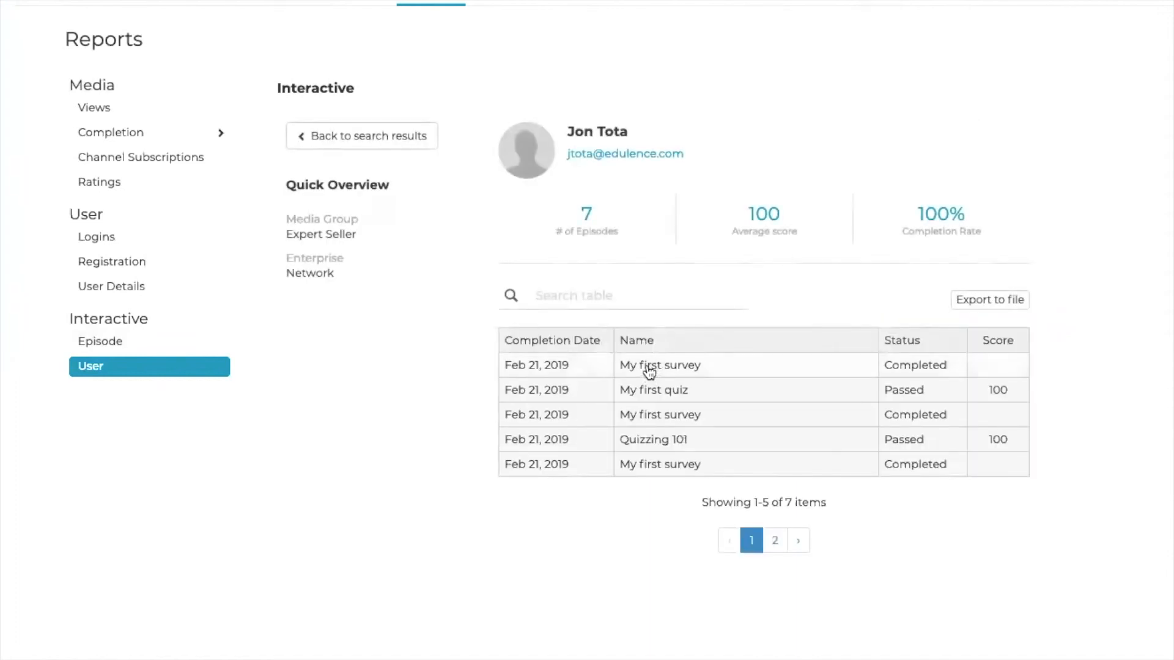
Examine the answer details of the most recent "My first survey" attempt, then close the report.
{"action": "left_click", "coordinate": [648, 369]}
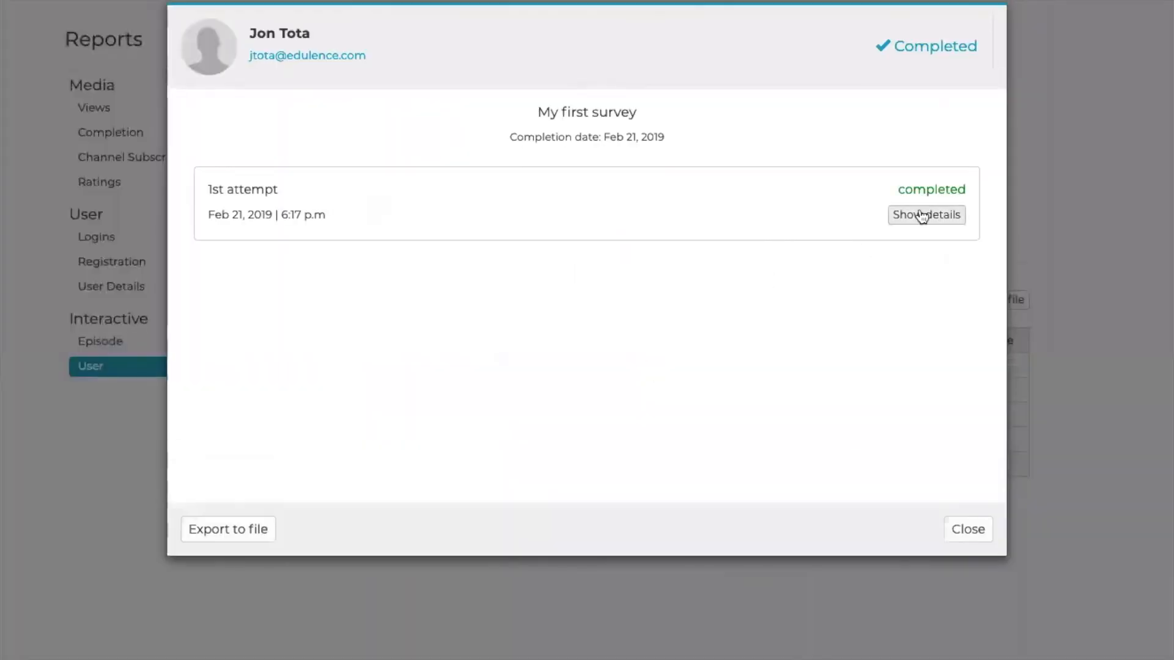
{"action": "left_click", "coordinate": [922, 220]}
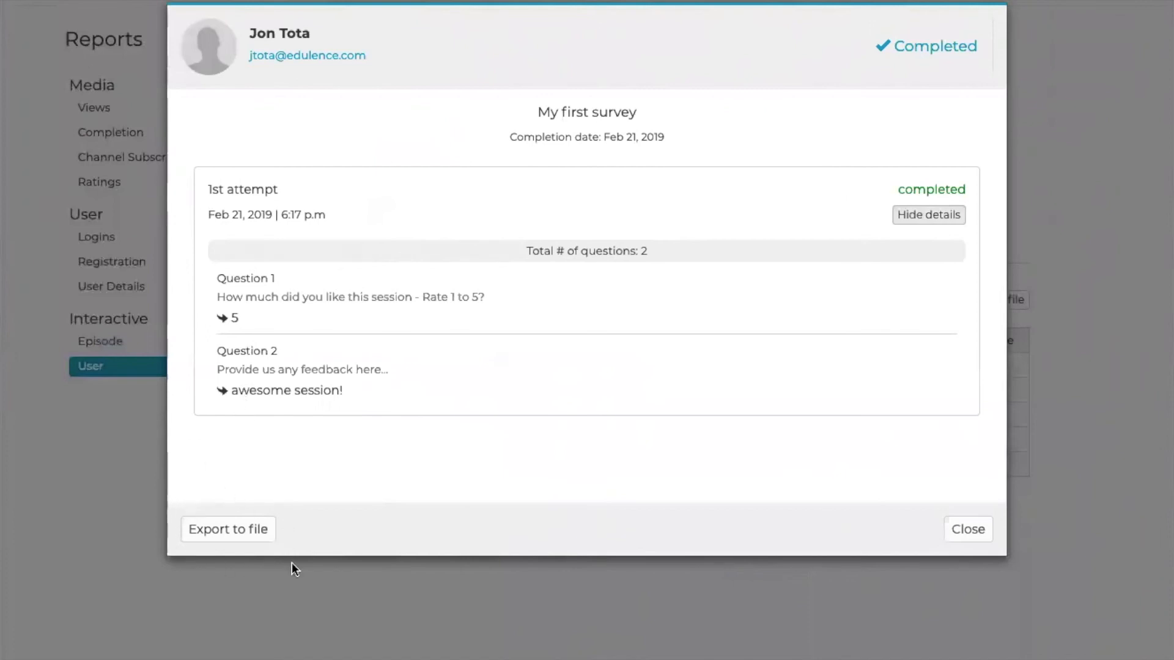
{"action": "left_click", "coordinate": [966, 530]}
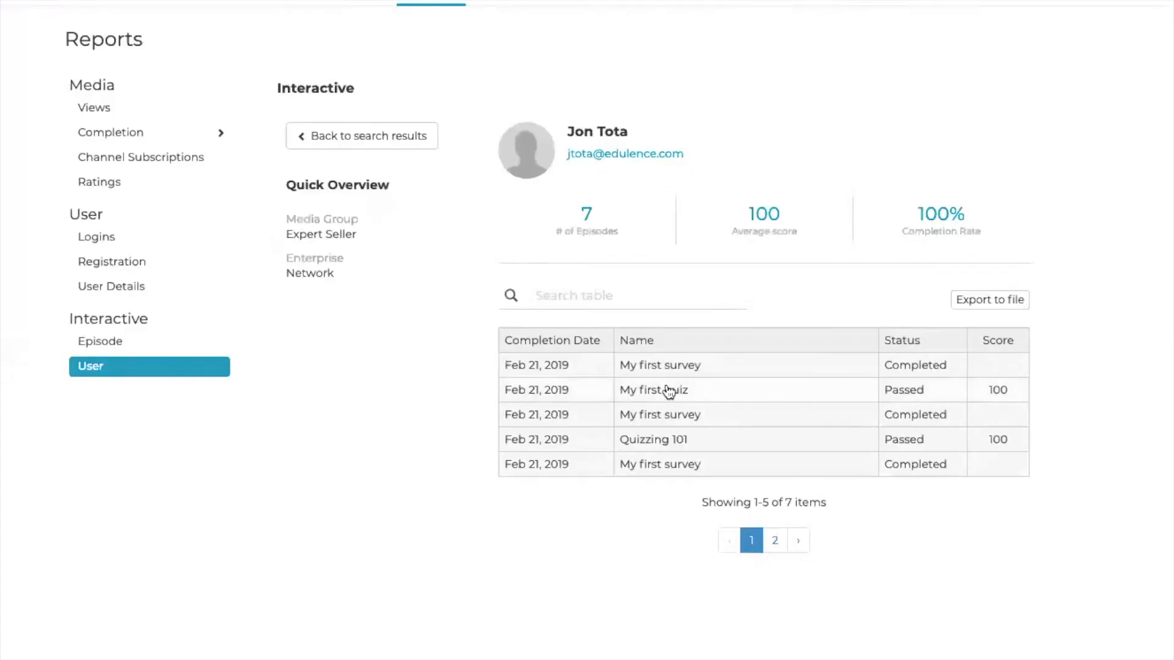
Examine the answer details of the "My first quiz" attempt, then close the report.
{"action": "left_click", "coordinate": [669, 391]}
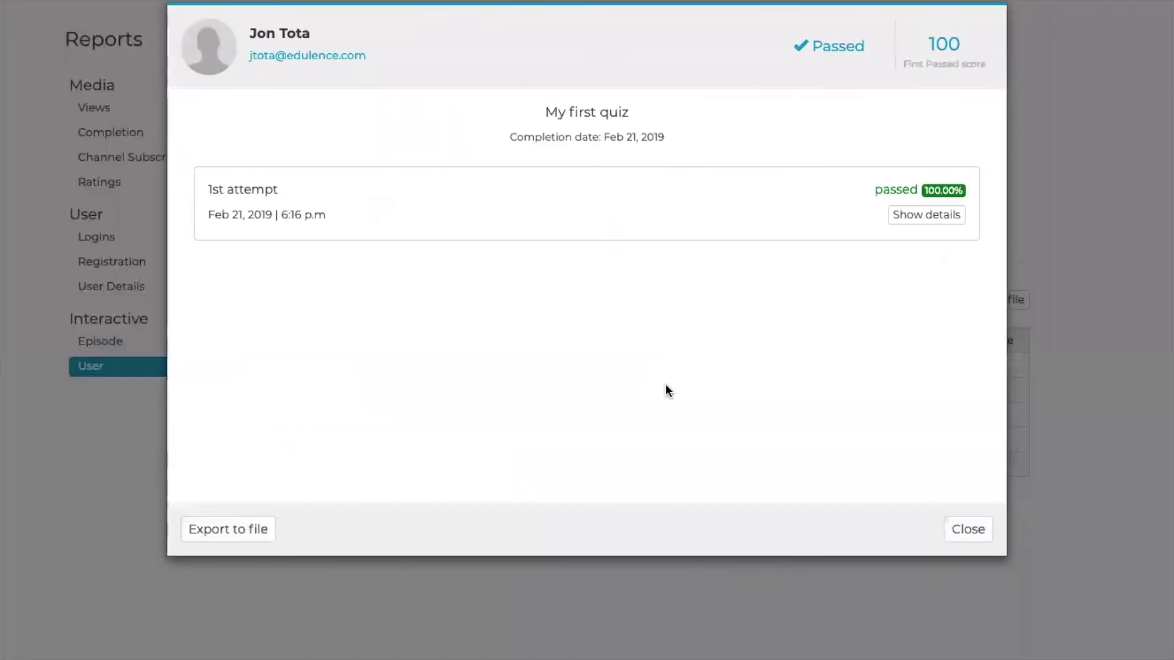
{"action": "left_click", "coordinate": [913, 220]}
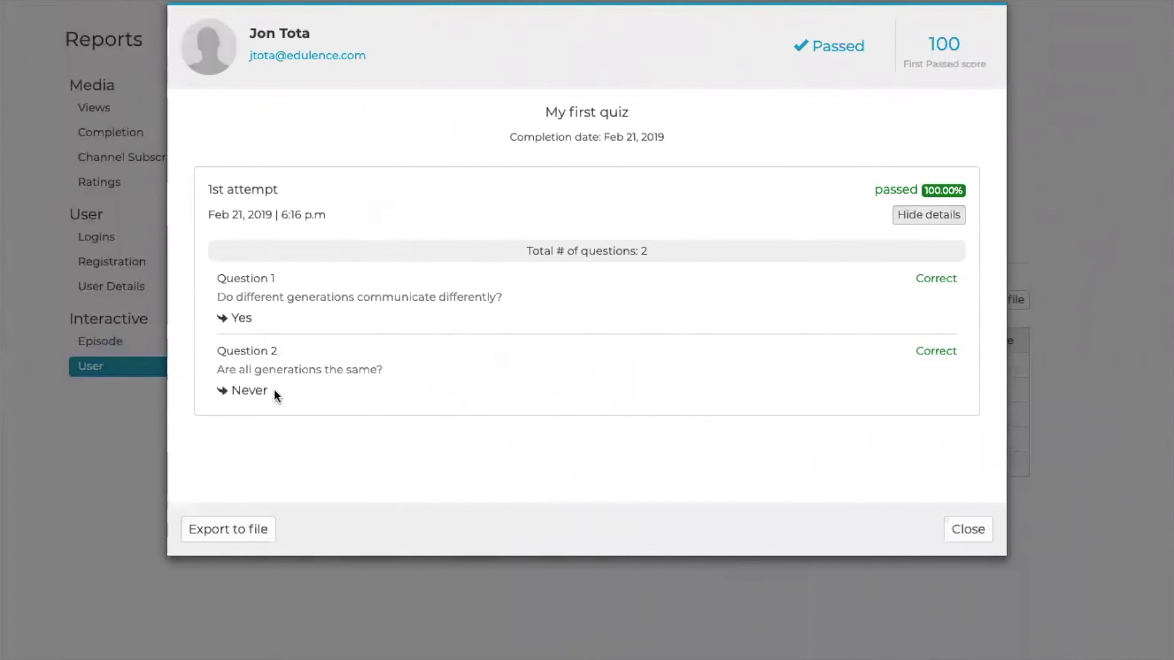
{"action": "left_click", "coordinate": [969, 530]}
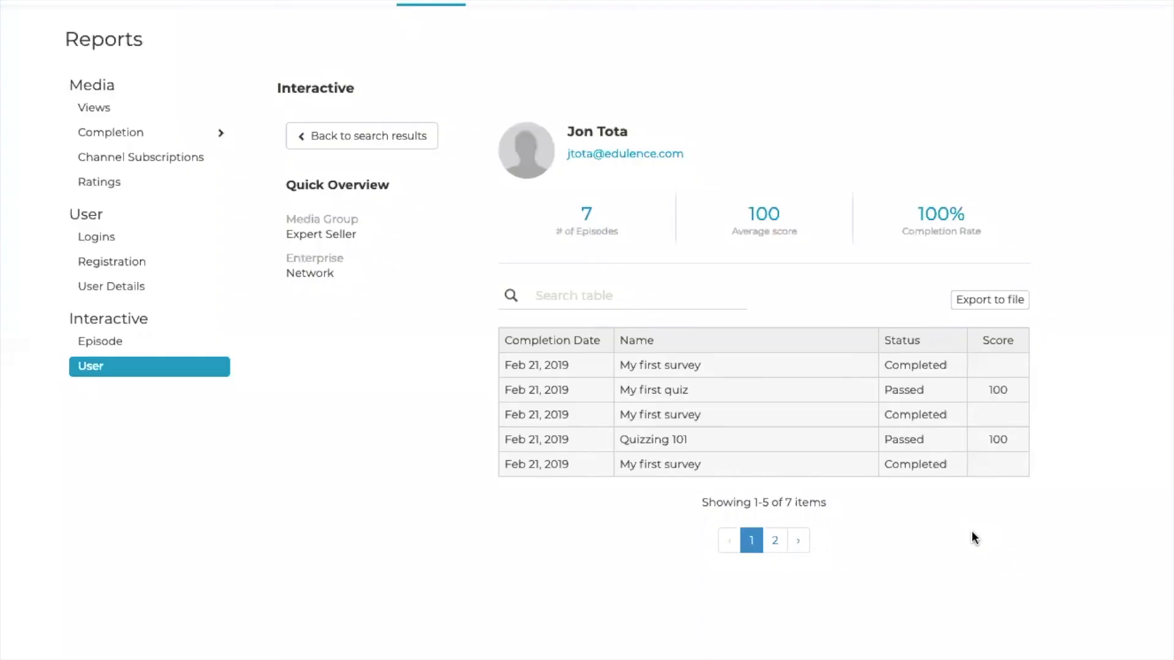